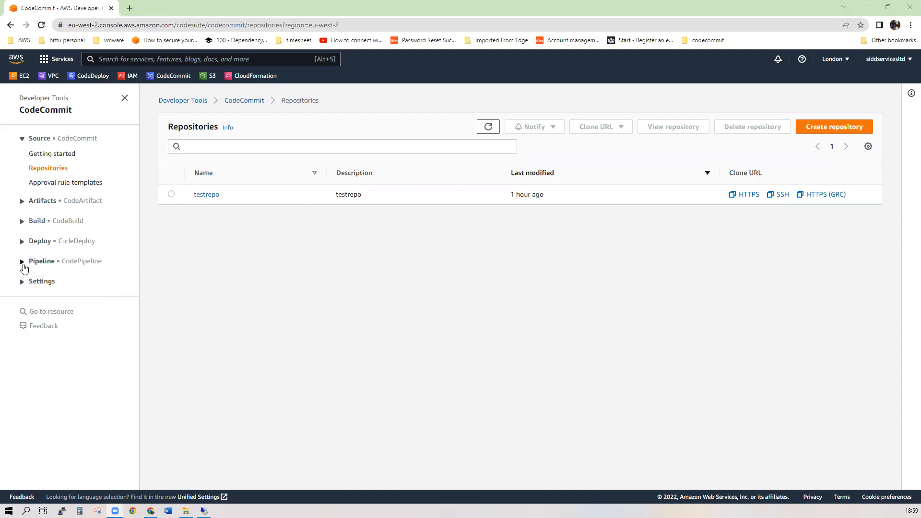
- Start a new CodePipeline pipeline named repopipeline with a new service role, keeping the default artifact location and AWS managed key
{"action": "left_click", "coordinate": [25, 264]}
{"action": "left_click", "coordinate": [34, 292]}
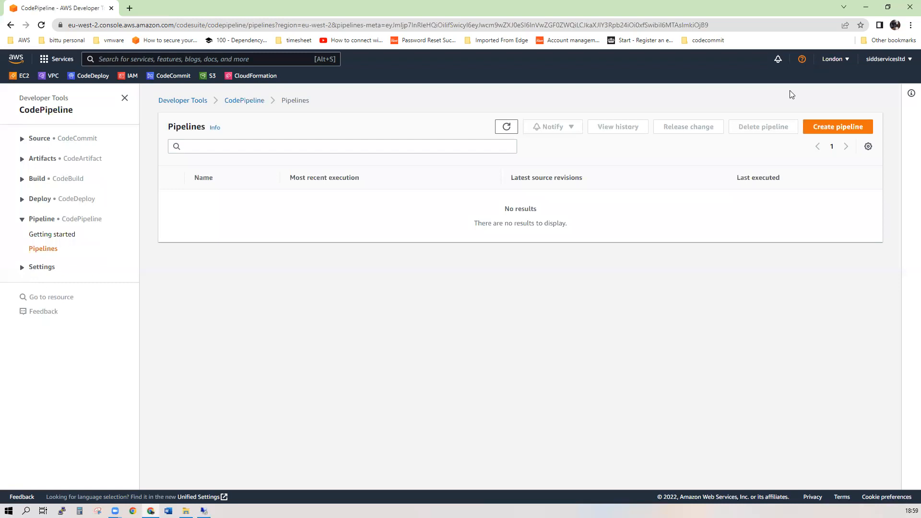
{"action": "left_click", "coordinate": [817, 128]}
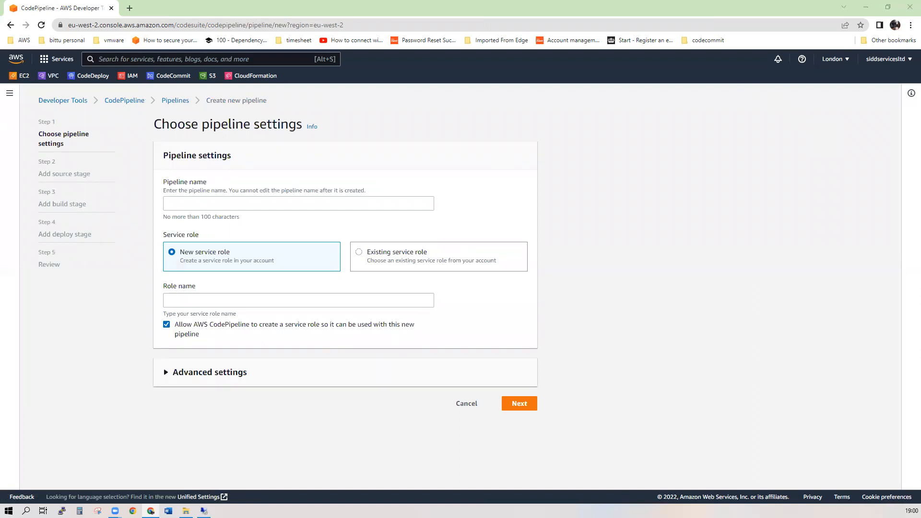
{"action": "left_click", "coordinate": [239, 208]}
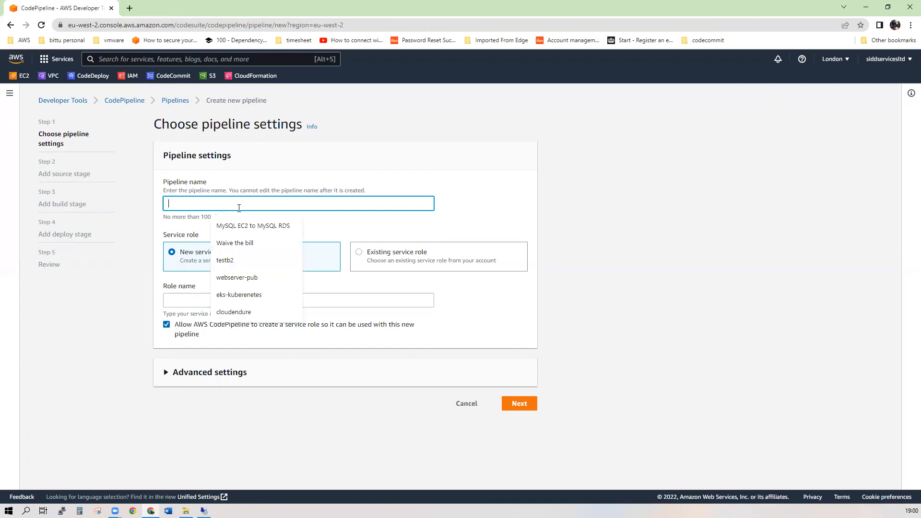
{"action": "type", "text": "repopipeline"}
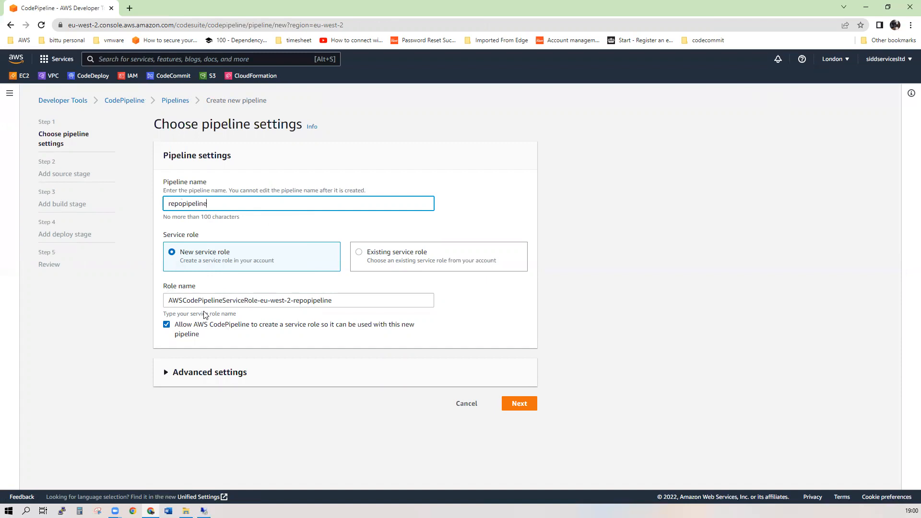
{"action": "left_click", "coordinate": [174, 372]}
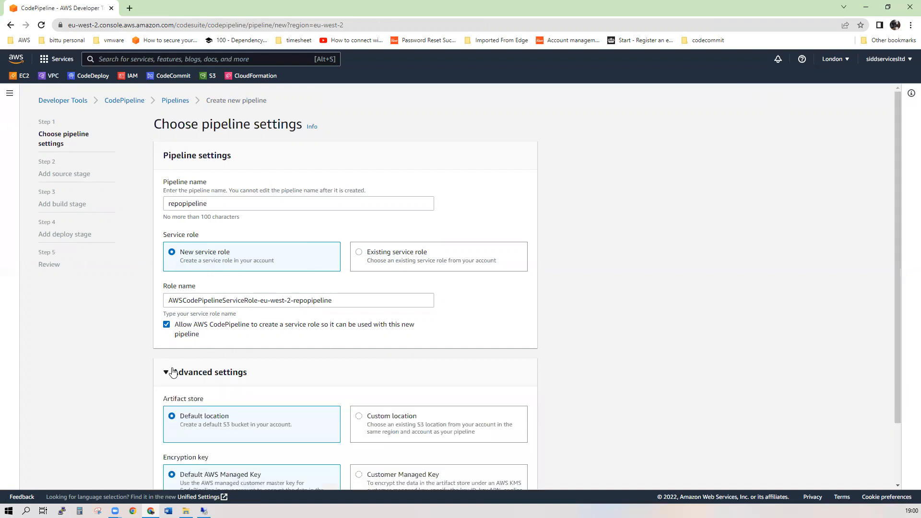
{"action": "scroll", "coordinate": [235, 378], "scroll_direction": "down", "scroll_amount": 2}
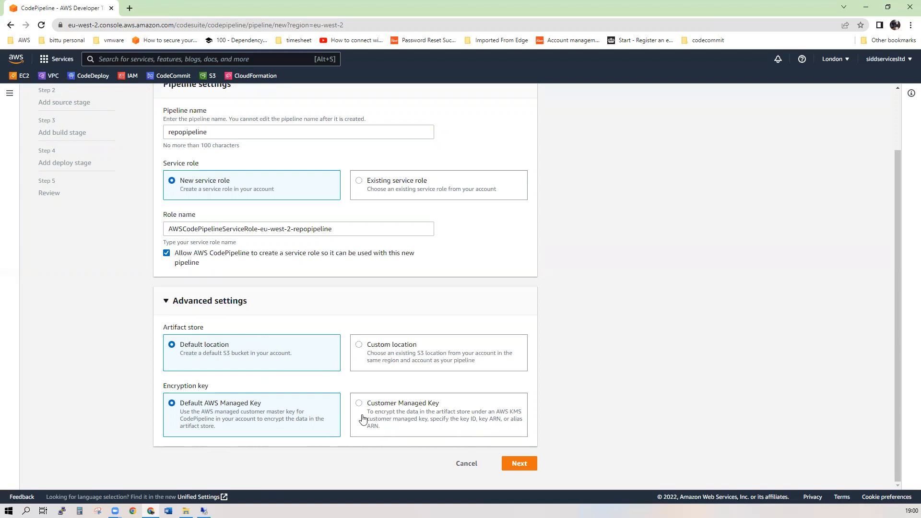
{"action": "left_click", "coordinate": [519, 463]}
- Configure the source stage with AWS CodeCommit as provider, repository testrepo and branch master, and proceed to the build stage
{"action": "left_click", "coordinate": [356, 203]}
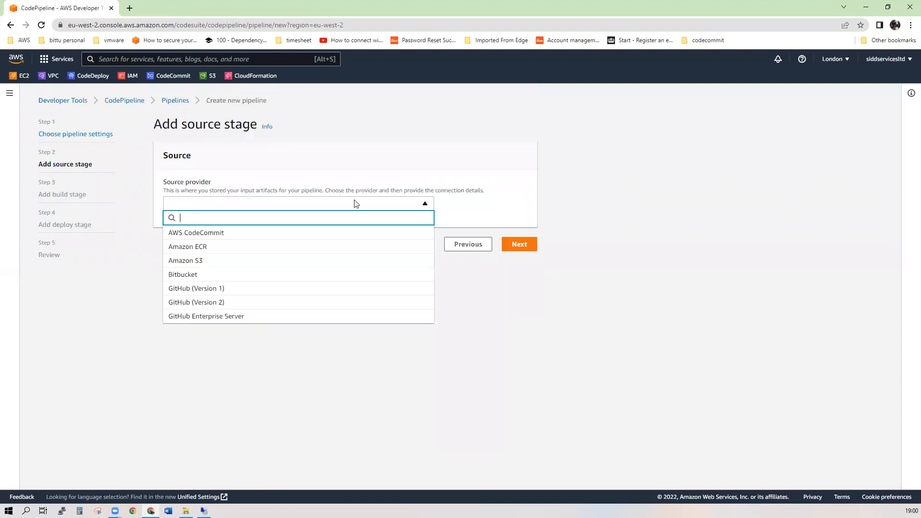
{"action": "left_click", "coordinate": [335, 234]}
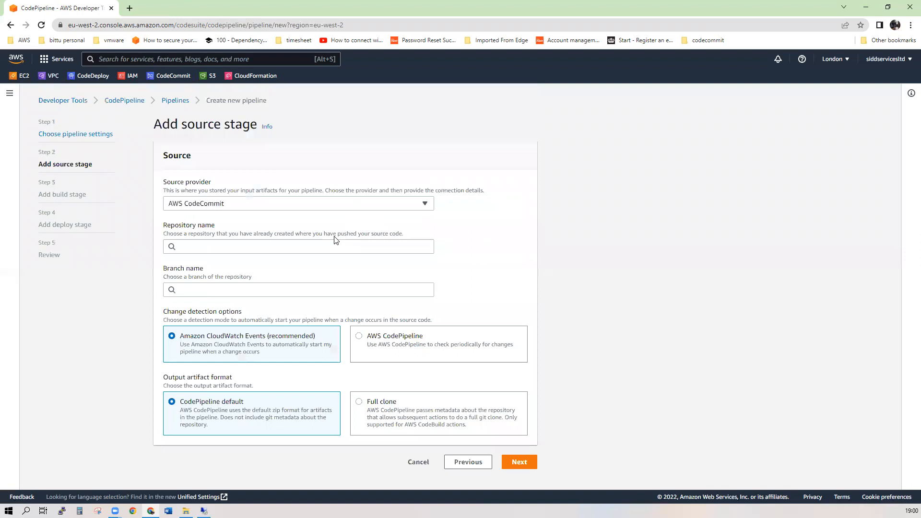
{"action": "left_click", "coordinate": [326, 247]}
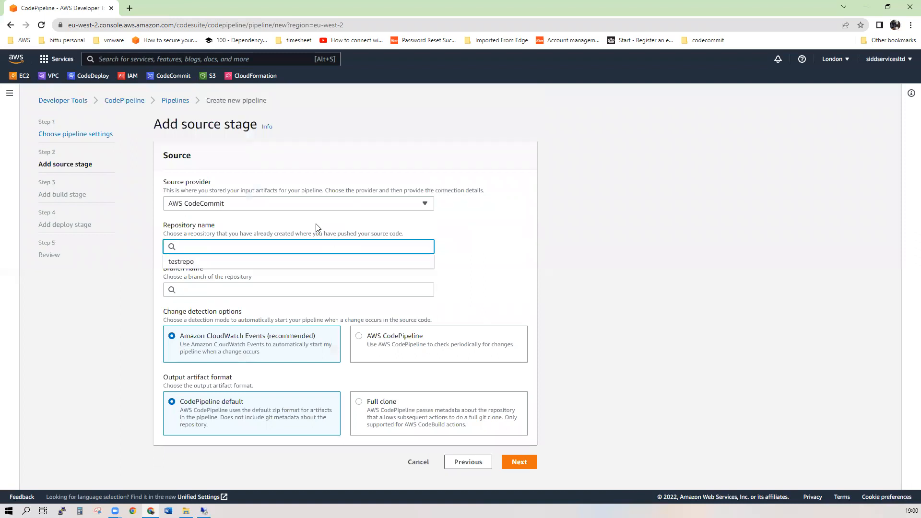
{"action": "left_click", "coordinate": [296, 263]}
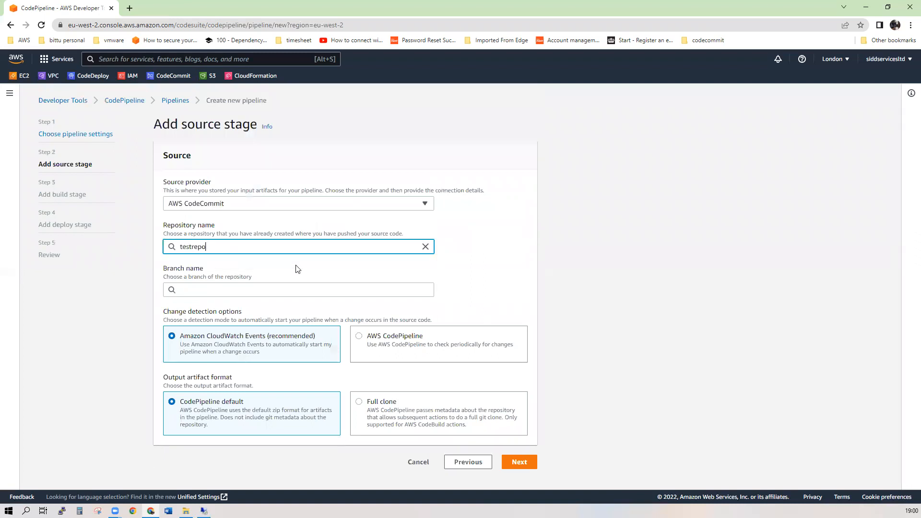
{"action": "left_click", "coordinate": [288, 290]}
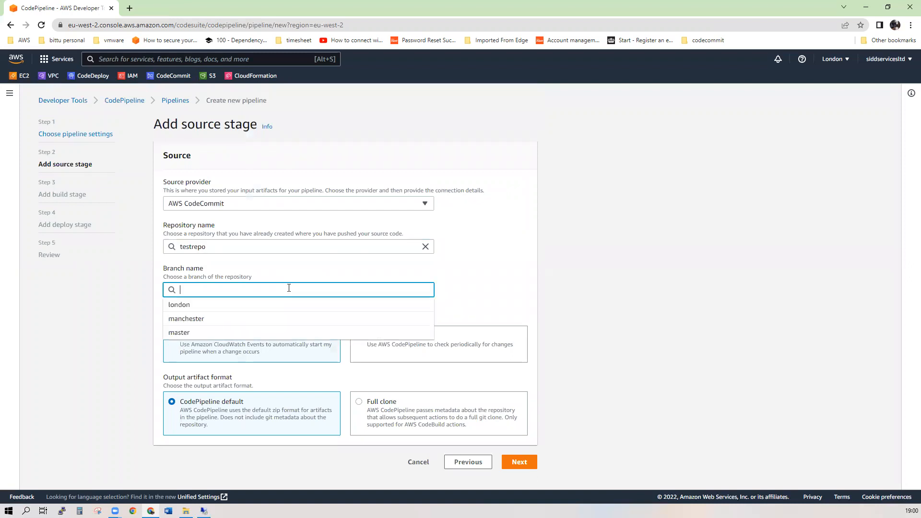
{"action": "left_click", "coordinate": [254, 337]}
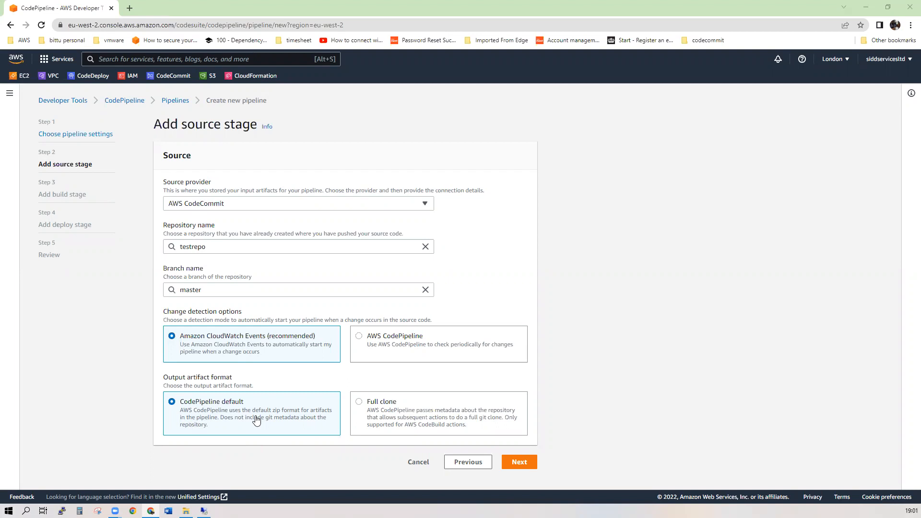
{"action": "left_click", "coordinate": [530, 464]}
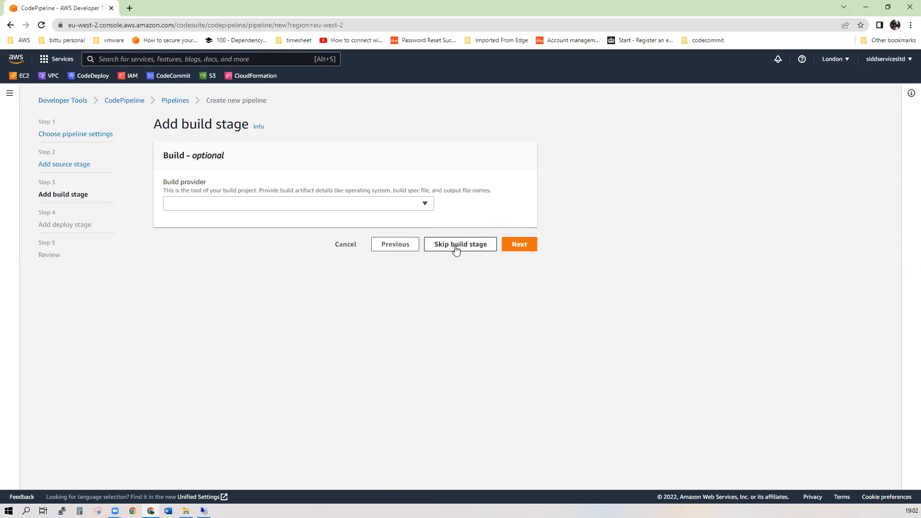
- Skip the build stage, choose Amazon S3 as the deploy provider, and check the available buckets
{"action": "left_click", "coordinate": [455, 246]}
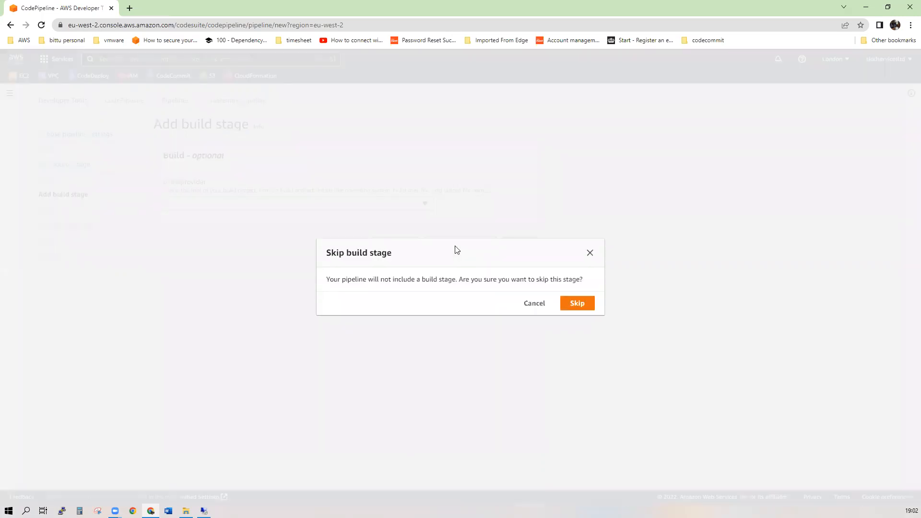
{"action": "left_click", "coordinate": [572, 305]}
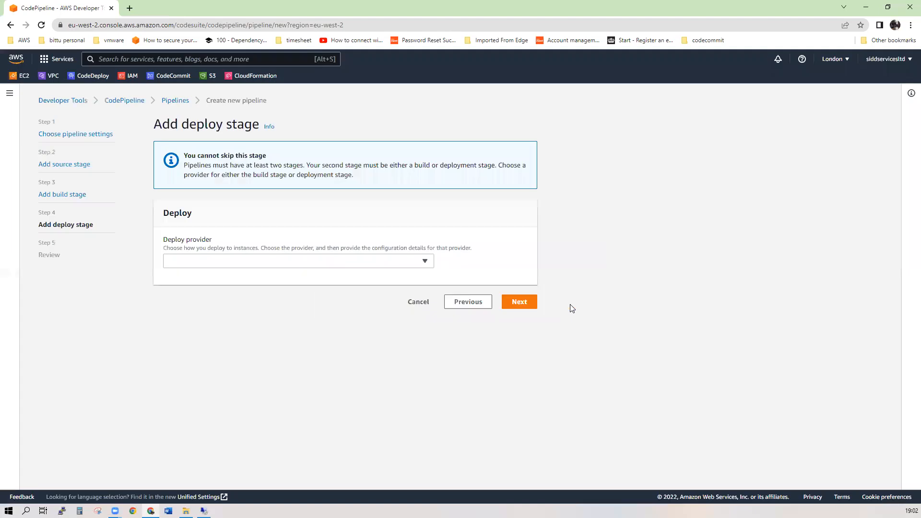
{"action": "left_click", "coordinate": [378, 264]}
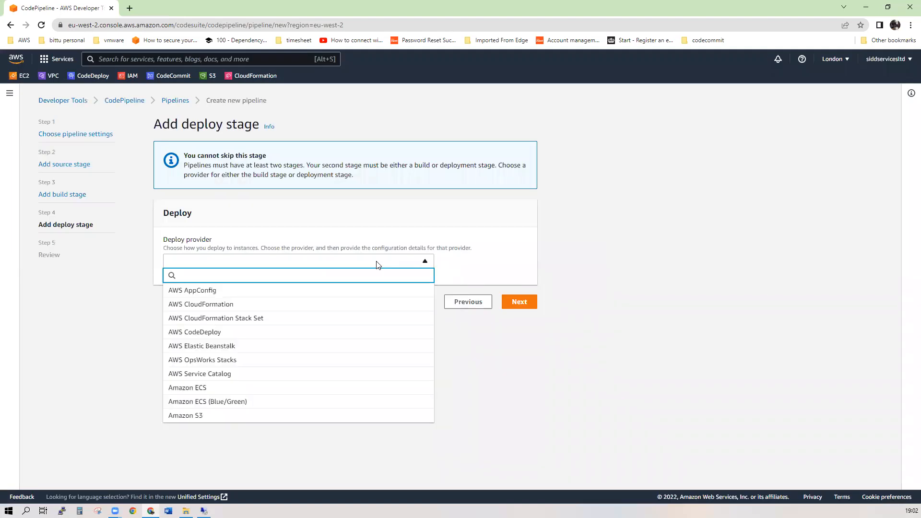
{"action": "left_click", "coordinate": [327, 415]}
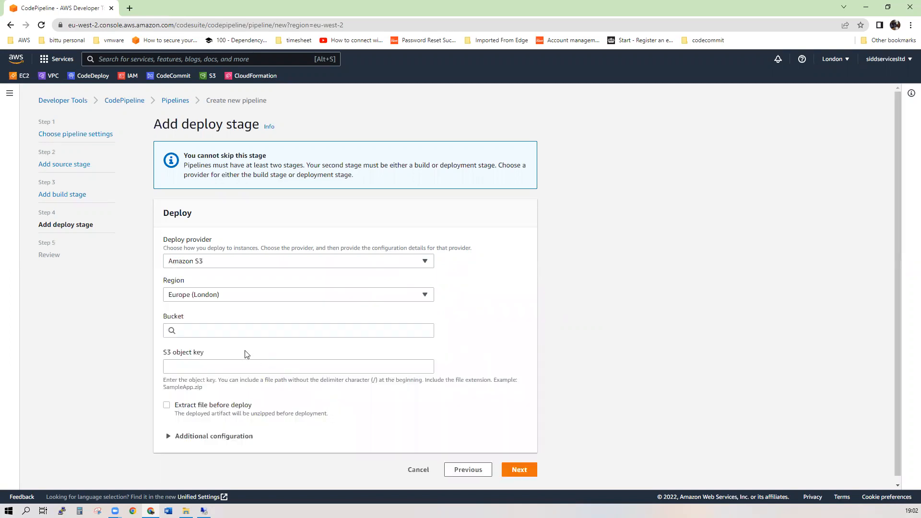
{"action": "left_click", "coordinate": [236, 334]}
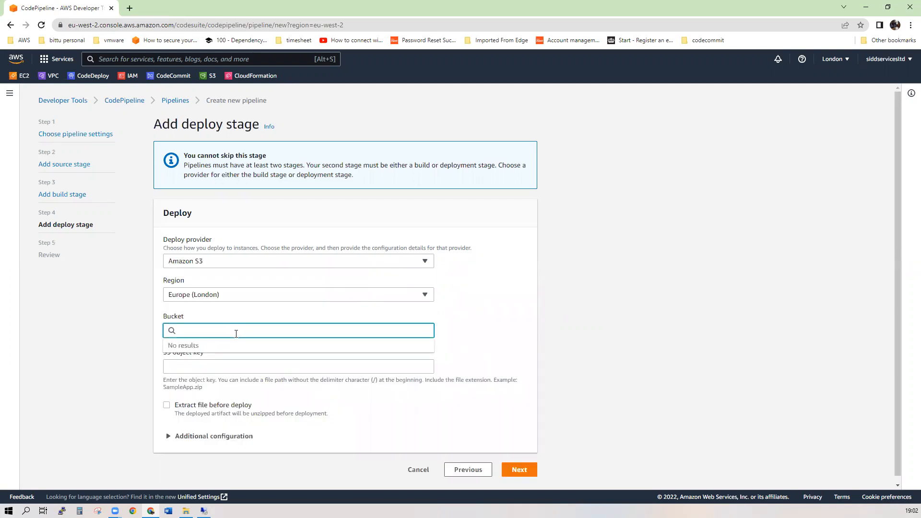
{"action": "left_click", "coordinate": [351, 314]}
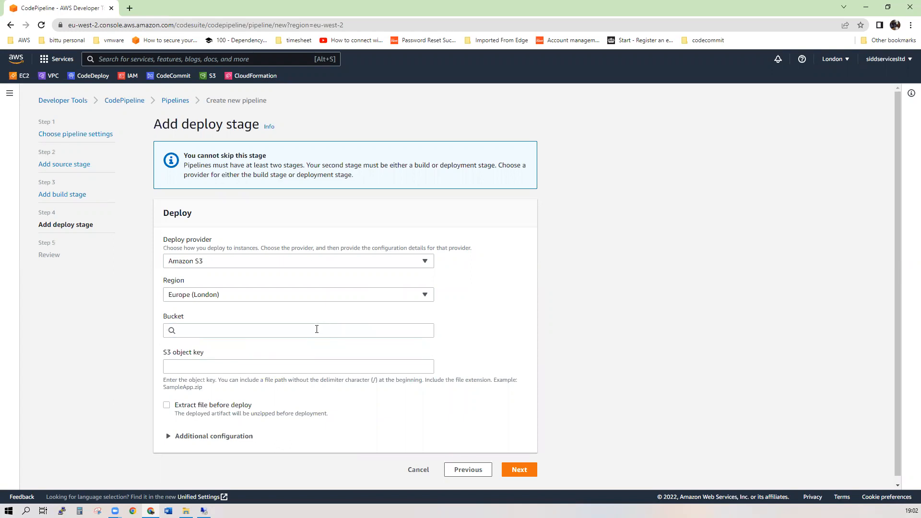
- Open the S3 console in a duplicate browser tab and begin a new bucket named repobucket
{"action": "right_click", "coordinate": [76, 9]}
{"action": "left_click", "coordinate": [123, 80]}
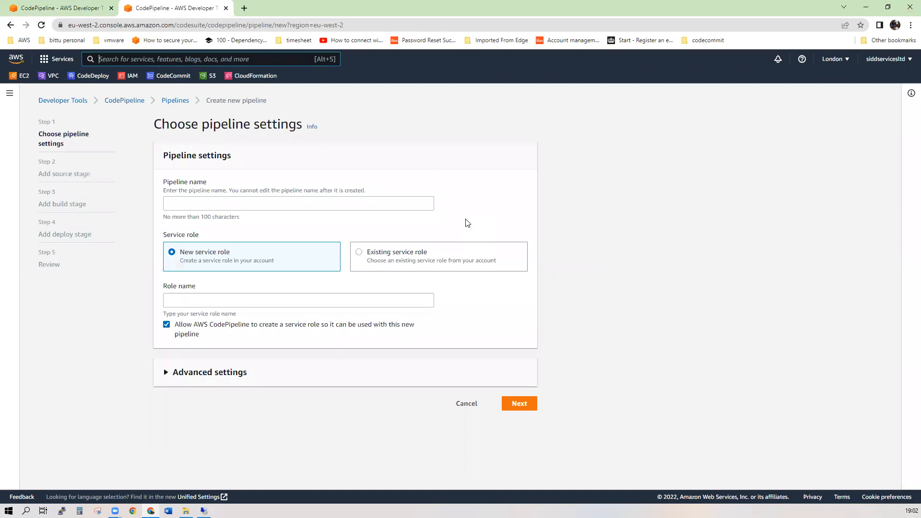
{"action": "left_click", "coordinate": [217, 76]}
{"action": "left_click", "coordinate": [513, 80]}
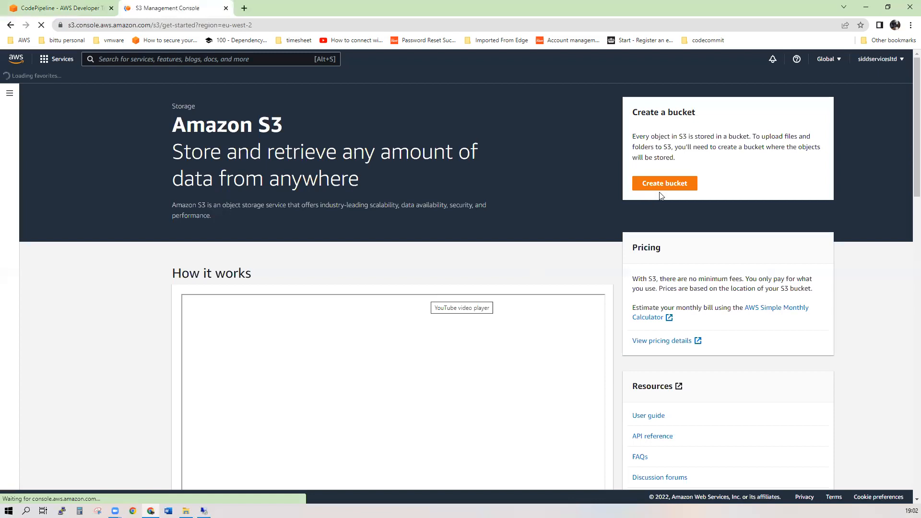
{"action": "left_click", "coordinate": [664, 184]}
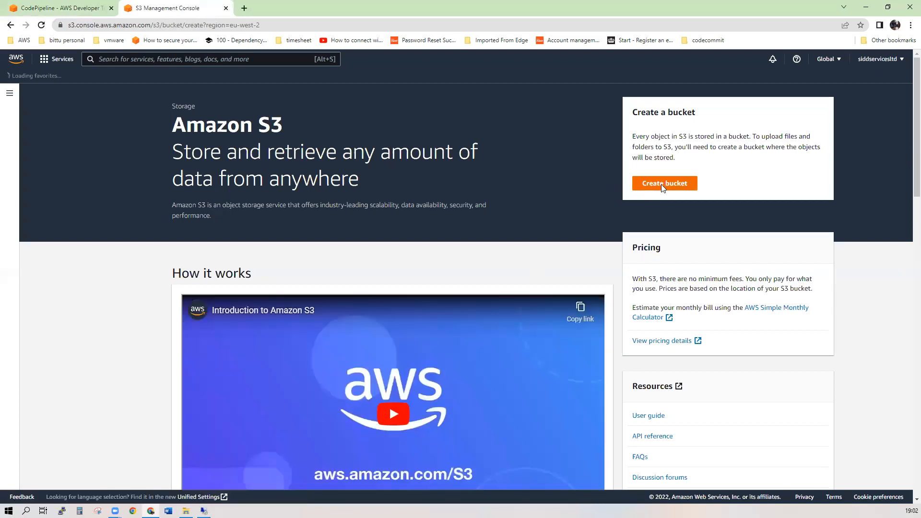
{"action": "left_click", "coordinate": [169, 210]}
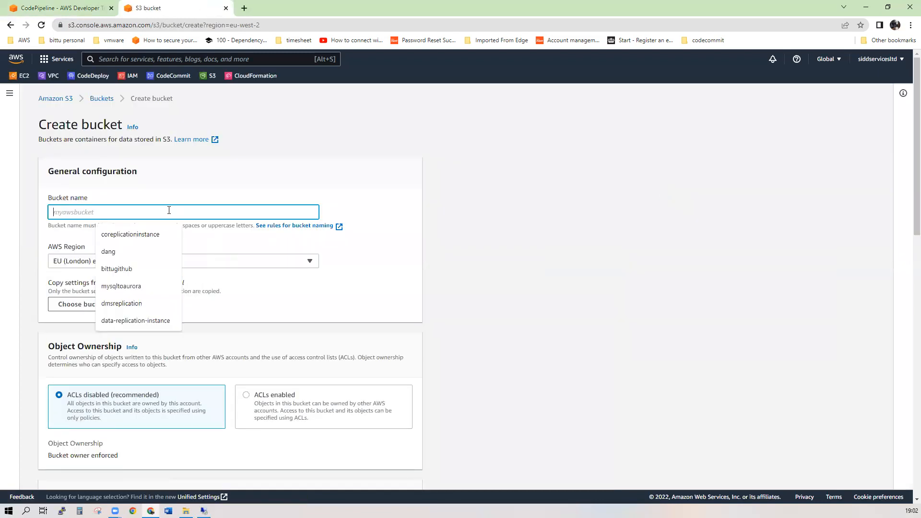
{"action": "type", "text": "repobucket"}
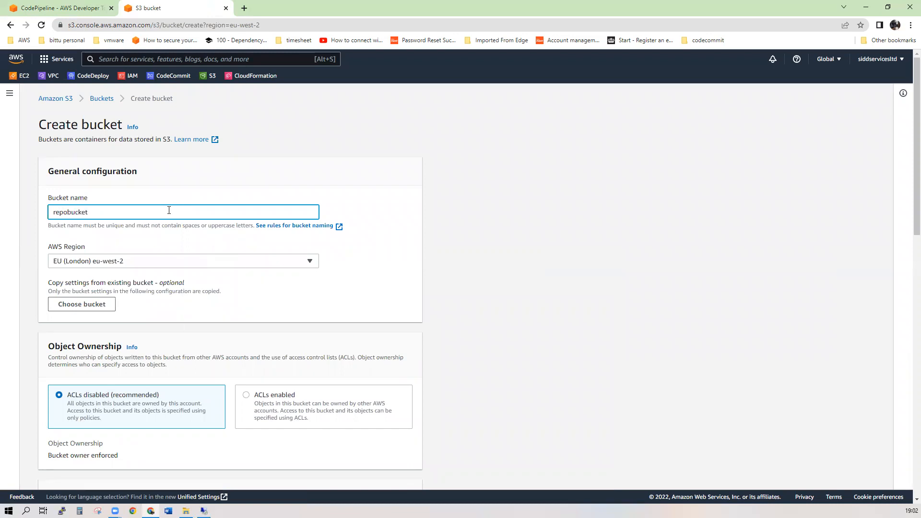
{"action": "left_click", "coordinate": [216, 316]}
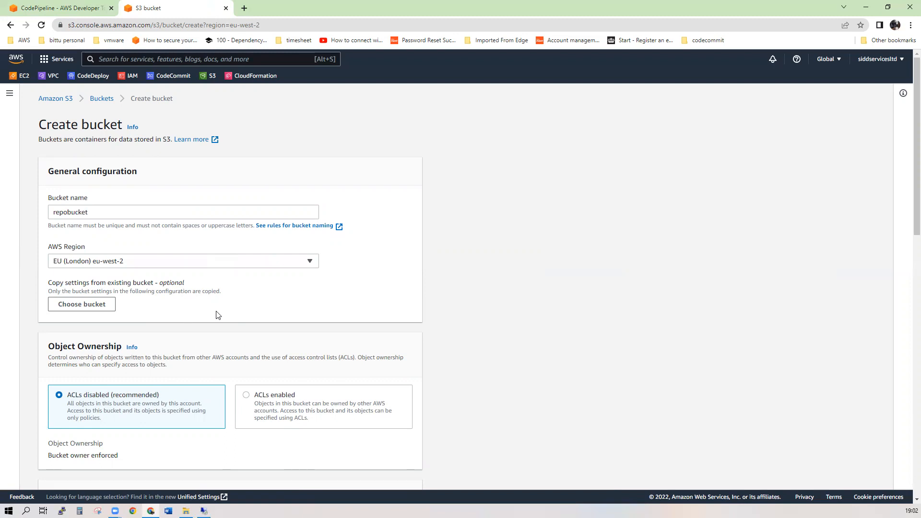
- Turn off Block all public access for the bucket and acknowledge that its objects might become public
{"action": "scroll", "coordinate": [216, 315], "scroll_direction": "down", "scroll_amount": 3}
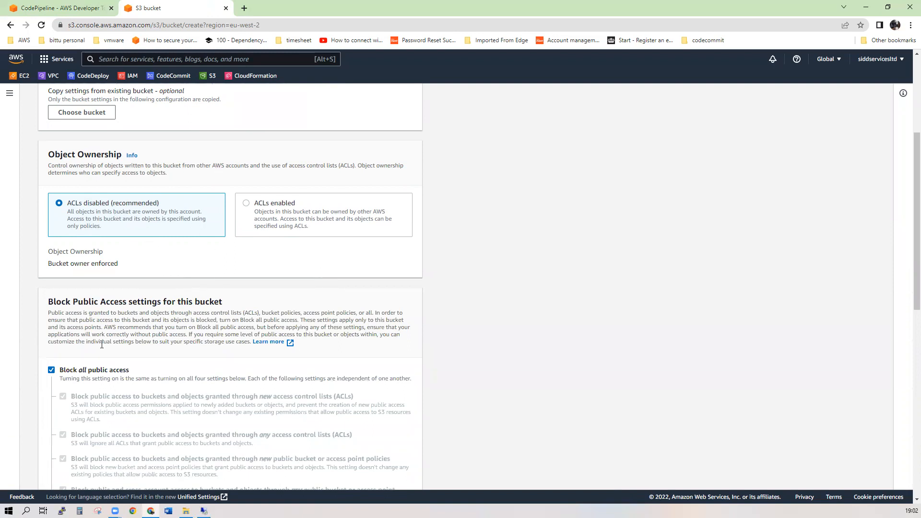
{"action": "left_click", "coordinate": [52, 371]}
{"action": "scroll", "coordinate": [75, 394], "scroll_direction": "down", "scroll_amount": 3}
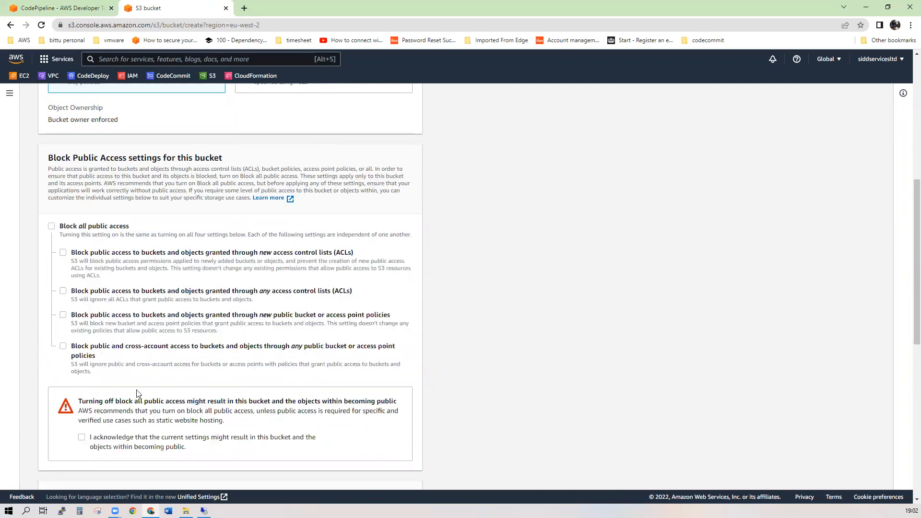
{"action": "left_click", "coordinate": [134, 437]}
- Leave bucket versioning and server-side encryption disabled, and submit the new bucket for creation
{"action": "scroll", "coordinate": [132, 445], "scroll_direction": "down", "scroll_amount": 3}
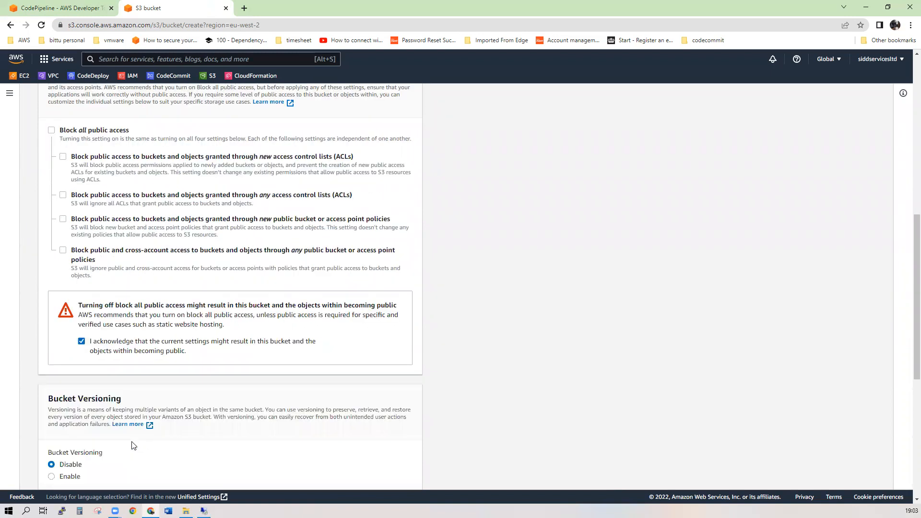
{"action": "left_click", "coordinate": [69, 429]}
{"action": "left_click", "coordinate": [73, 419]}
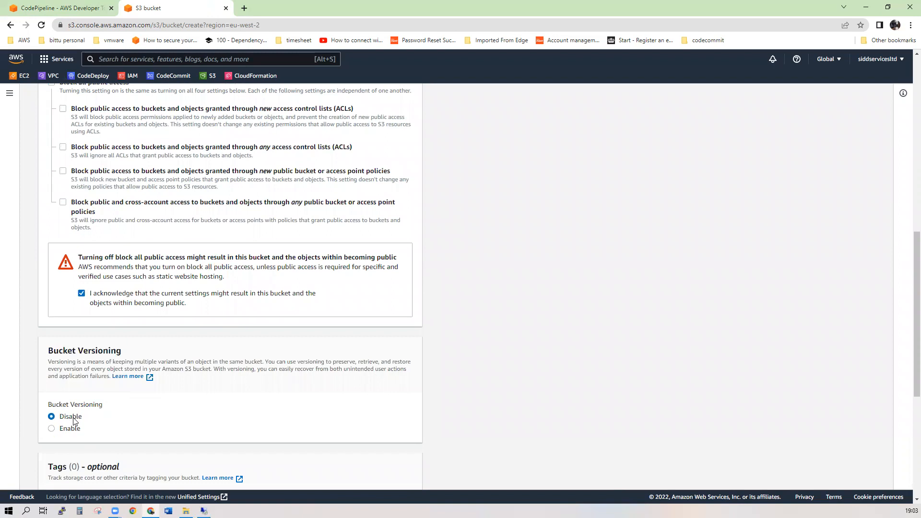
{"action": "scroll", "coordinate": [287, 430], "scroll_direction": "down", "scroll_amount": 3}
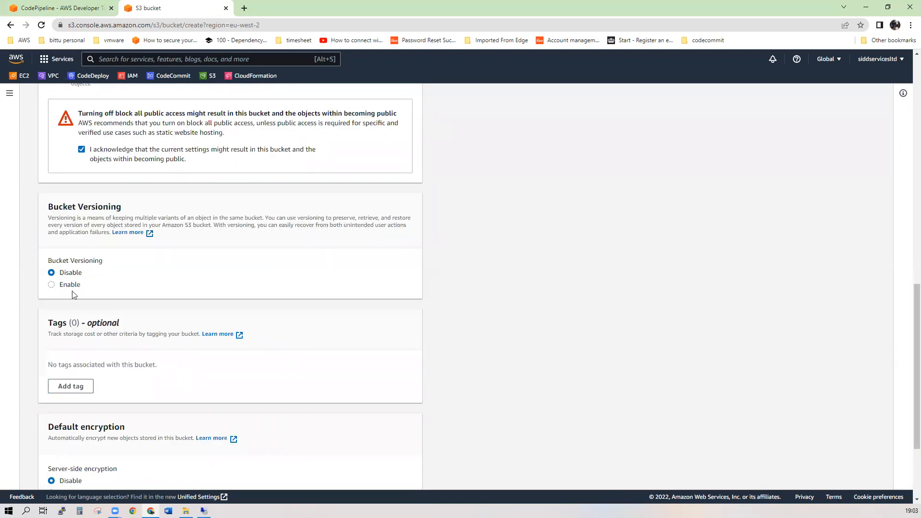
{"action": "scroll", "coordinate": [237, 368], "scroll_direction": "down", "scroll_amount": 1}
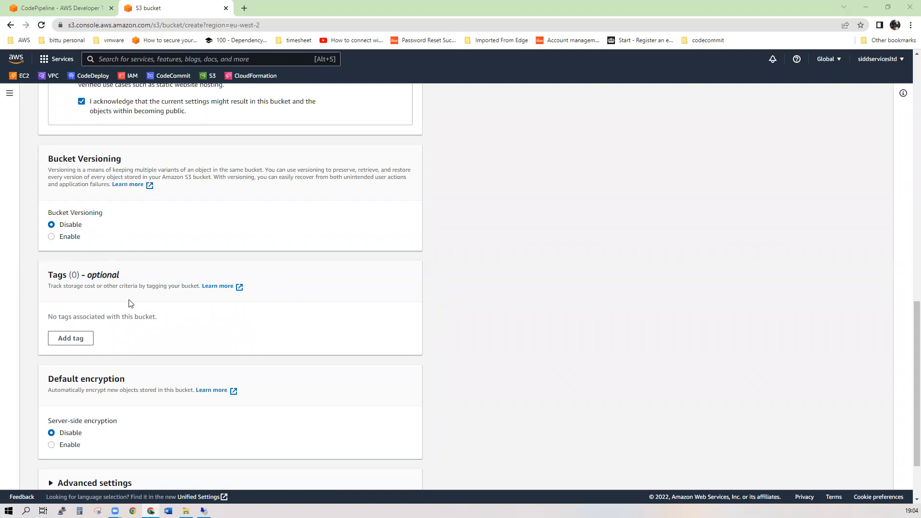
{"action": "scroll", "coordinate": [128, 303], "scroll_direction": "down", "scroll_amount": 3}
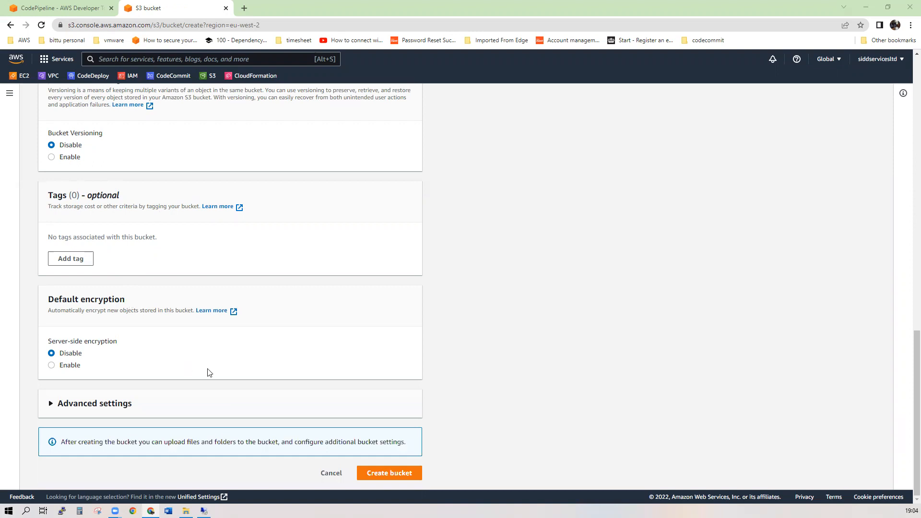
{"action": "left_click", "coordinate": [67, 366]}
{"action": "scroll", "coordinate": [228, 369], "scroll_direction": "down", "scroll_amount": 3}
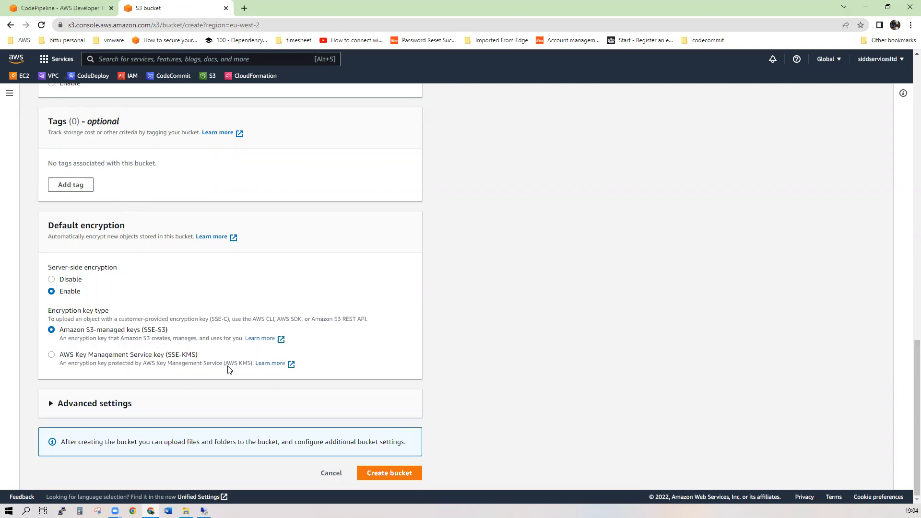
{"action": "left_click", "coordinate": [70, 282]}
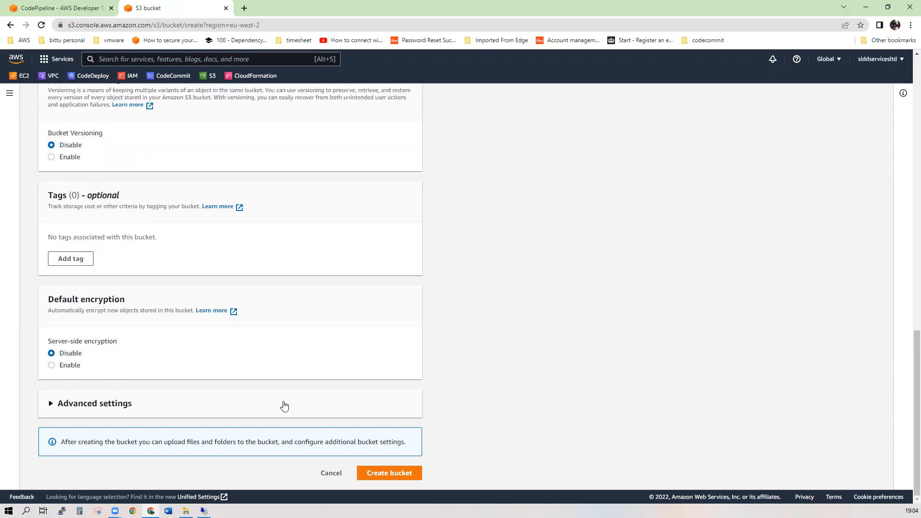
{"action": "left_click", "coordinate": [396, 477]}
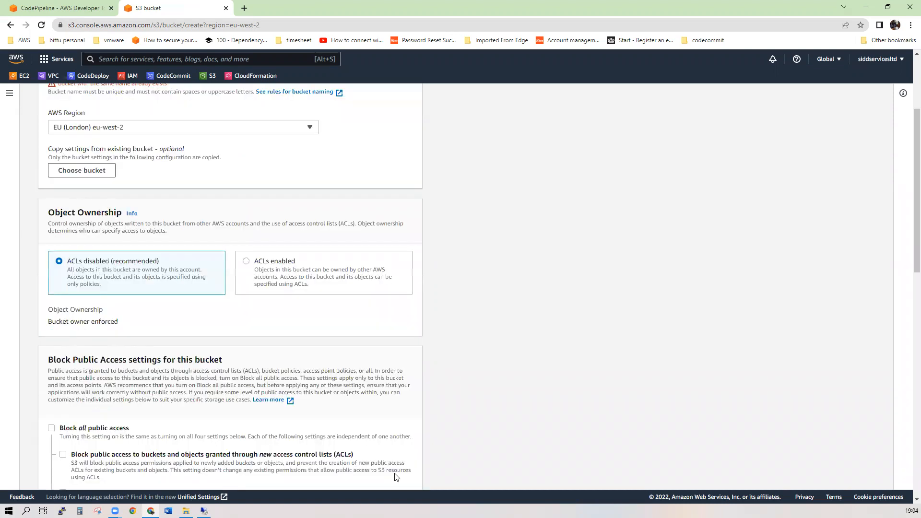
- Try again to create the bucket under the name repobucket with the current settings
{"action": "scroll", "coordinate": [278, 406], "scroll_direction": "down", "scroll_amount": 5}
{"action": "left_click", "coordinate": [279, 406]}
{"action": "scroll", "coordinate": [278, 406], "scroll_direction": "down", "scroll_amount": 4}
{"action": "scroll", "coordinate": [278, 406], "scroll_direction": "down", "scroll_amount": 4}
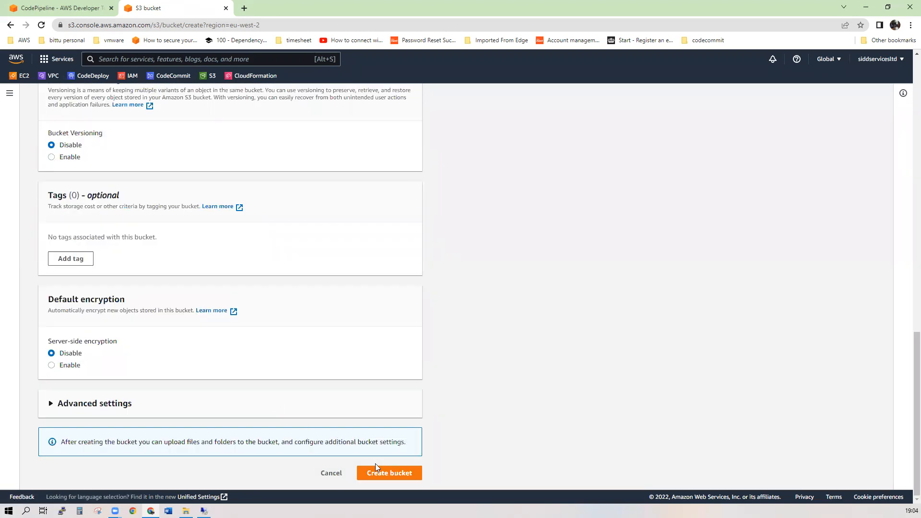
{"action": "left_click", "coordinate": [378, 475]}
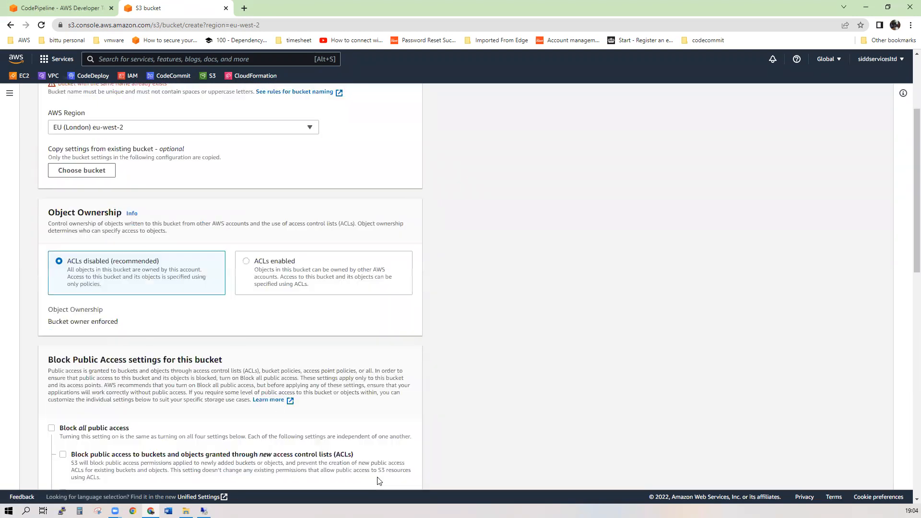
- Rename the new bucket to repobucket-ms and create it
{"action": "scroll", "coordinate": [323, 435], "scroll_direction": "up", "scroll_amount": 2}
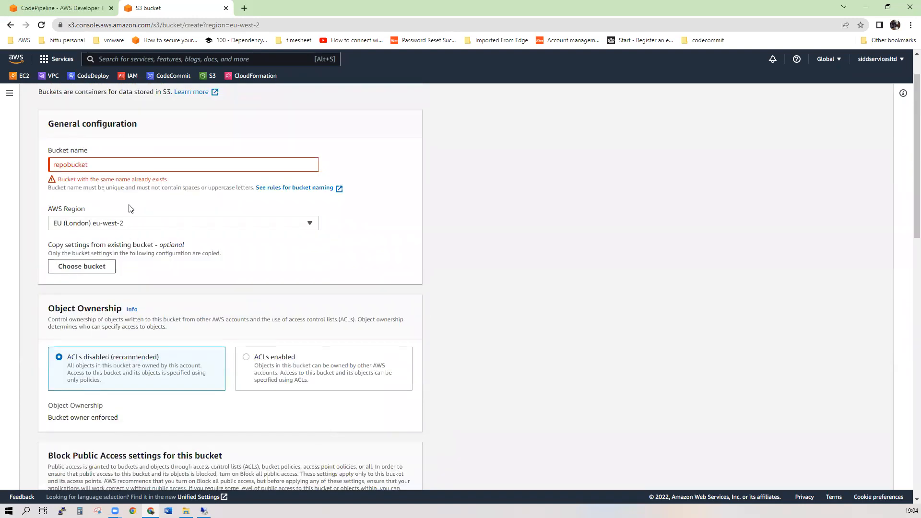
{"action": "left_click", "coordinate": [120, 167]}
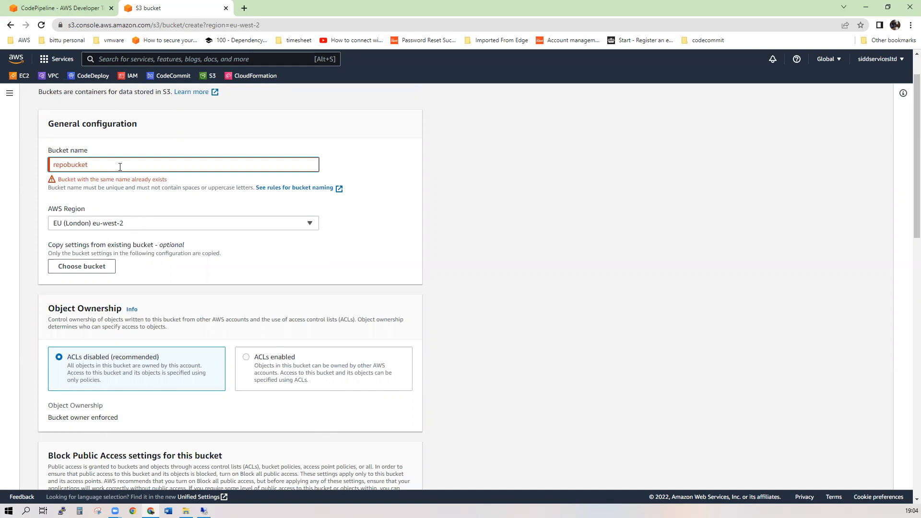
{"action": "type", "text": "-ms"}
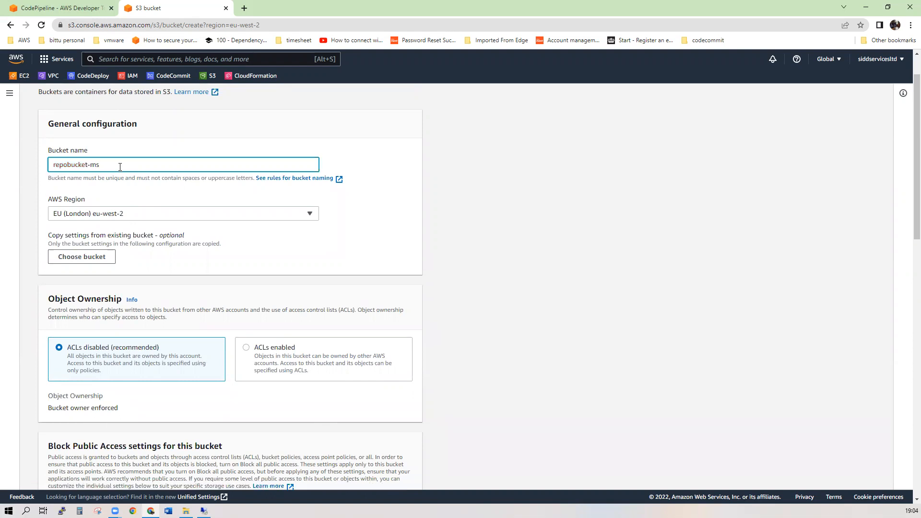
{"action": "scroll", "coordinate": [256, 365], "scroll_direction": "down", "scroll_amount": 15}
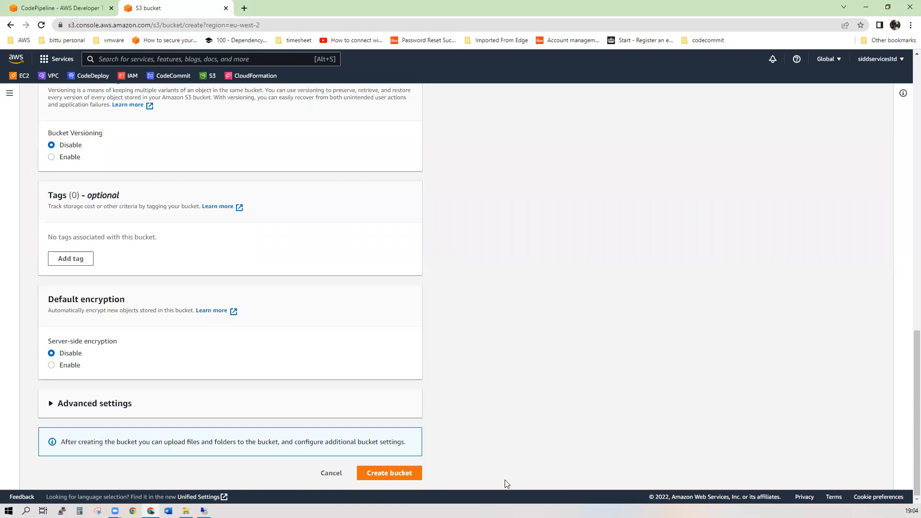
{"action": "left_click", "coordinate": [398, 478]}
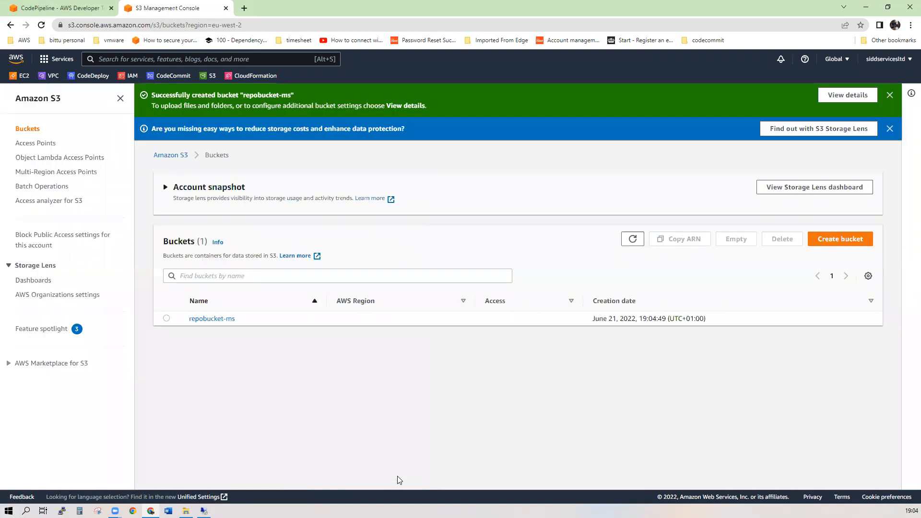
- Copy the name of the repobucket-ms bucket and set it as the bucket in the pipeline's deploy stage
{"action": "triple_click", "coordinate": [217, 320]}
{"action": "right_click", "coordinate": [209, 323]}
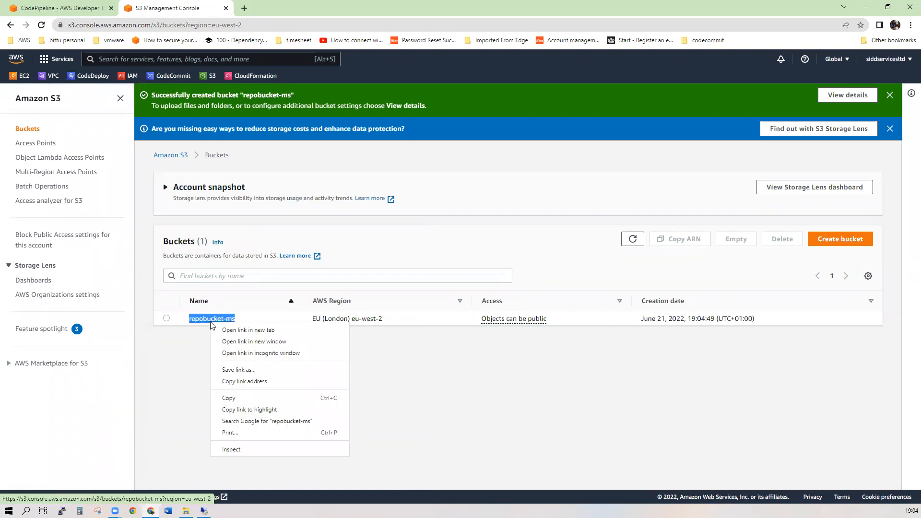
{"action": "left_click", "coordinate": [231, 400]}
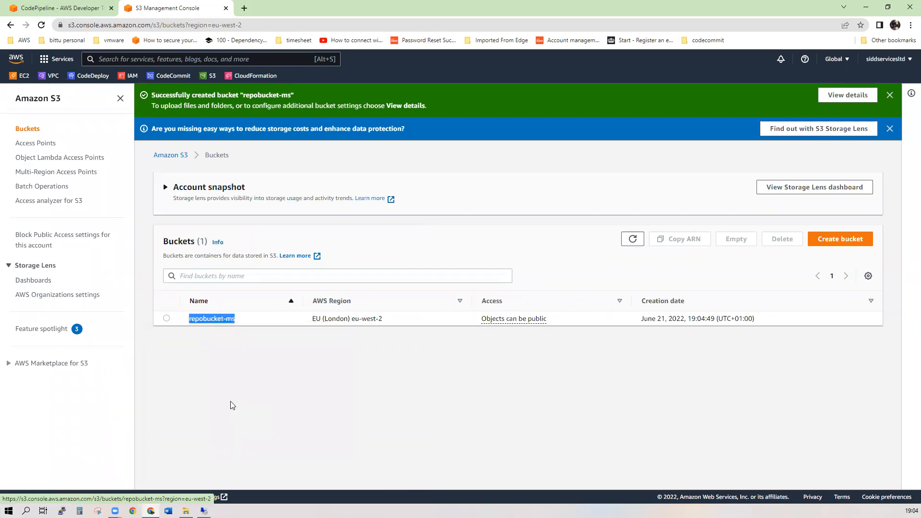
{"action": "left_click", "coordinate": [76, 6]}
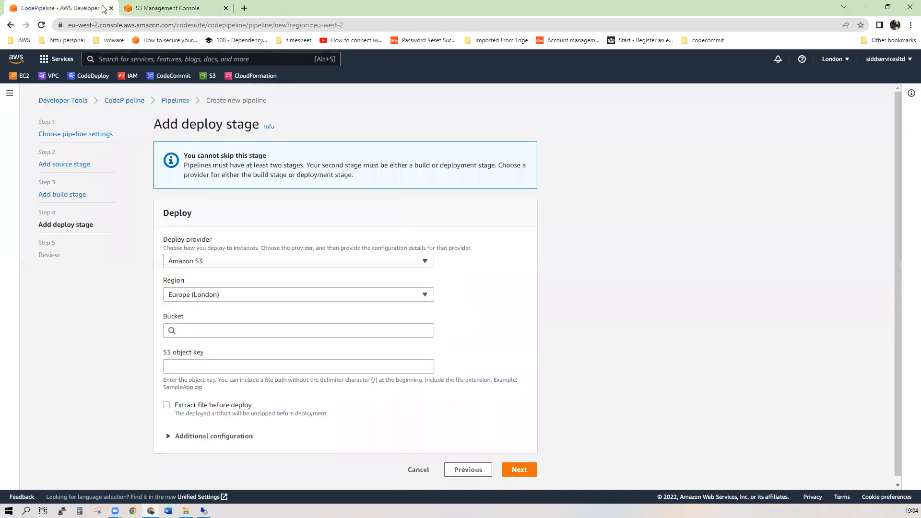
{"action": "left_click", "coordinate": [208, 333]}
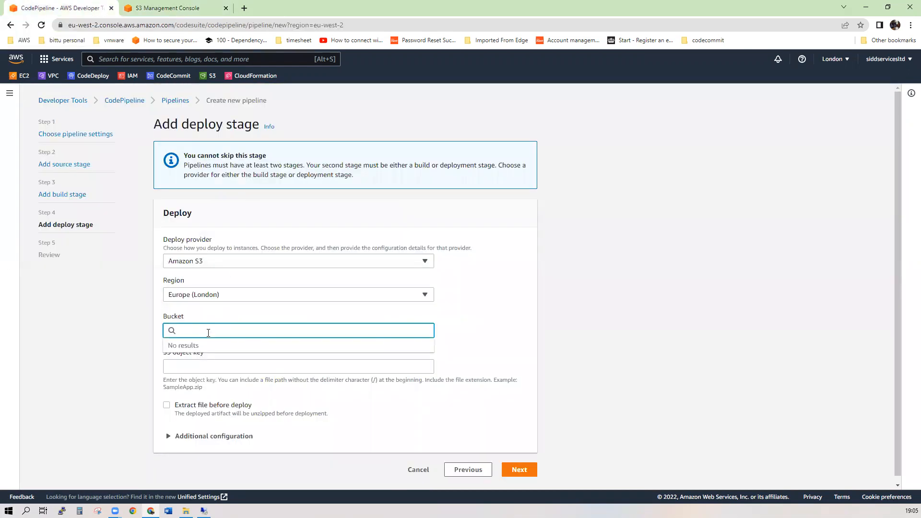
{"action": "right_click", "coordinate": [208, 332]}
{"action": "left_click", "coordinate": [239, 407]}
{"action": "left_click", "coordinate": [484, 337]}
- Set the deploy stage's S3 object key to testrepo.zip
{"action": "left_click", "coordinate": [341, 368]}
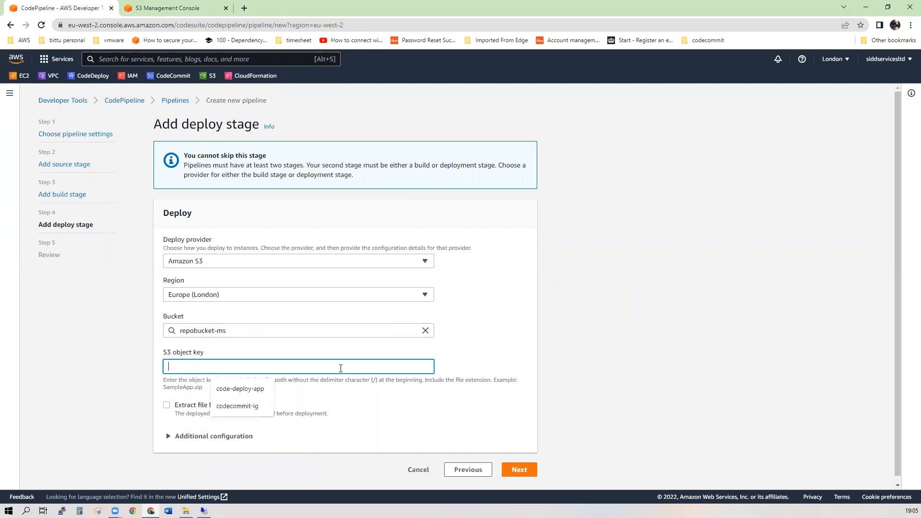
{"action": "type", "text": "testre"}
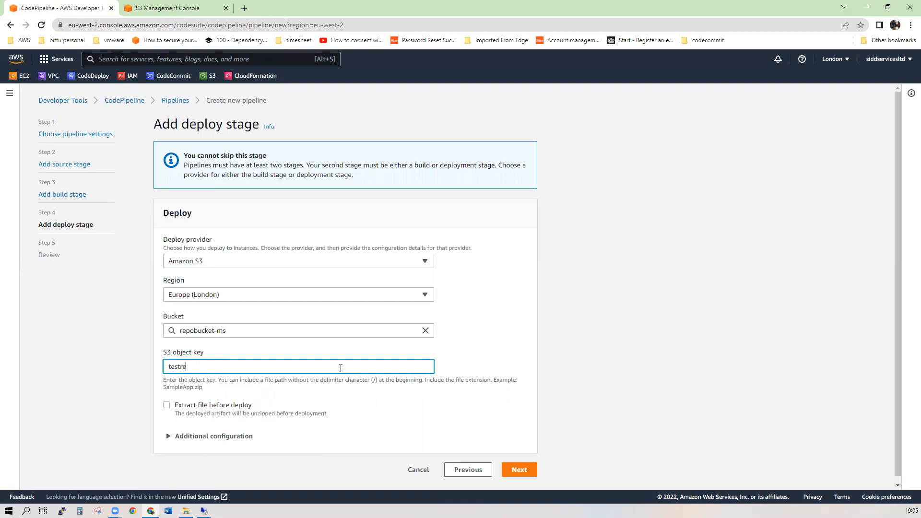
{"action": "type", "text": "po.zip"}
- Check the repository's name in CodeCommit in the second browser tab and return to the pipeline's deploy stage
{"action": "left_click", "coordinate": [194, 11]}
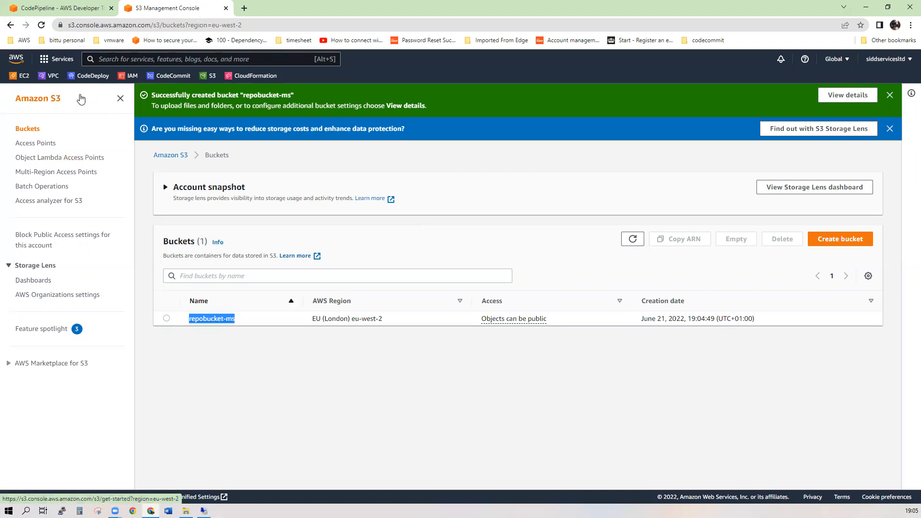
{"action": "left_click", "coordinate": [174, 76]}
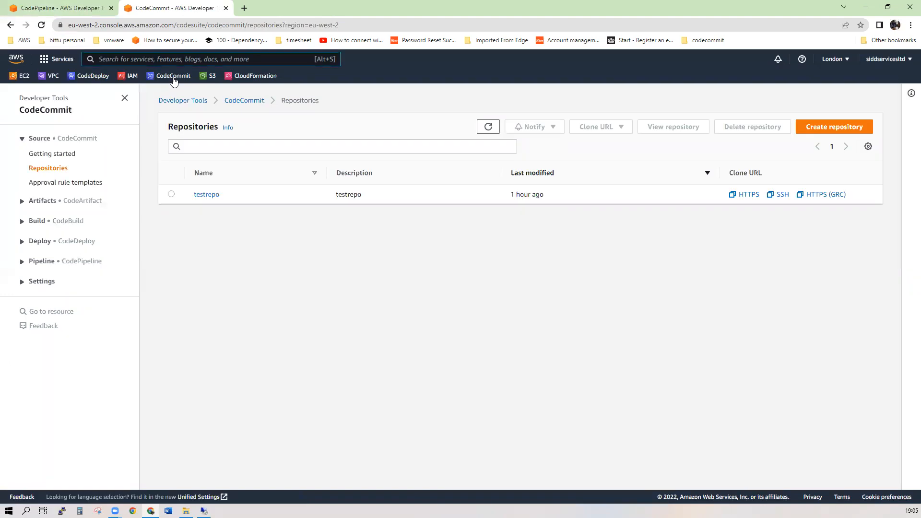
{"action": "left_click", "coordinate": [72, 15]}
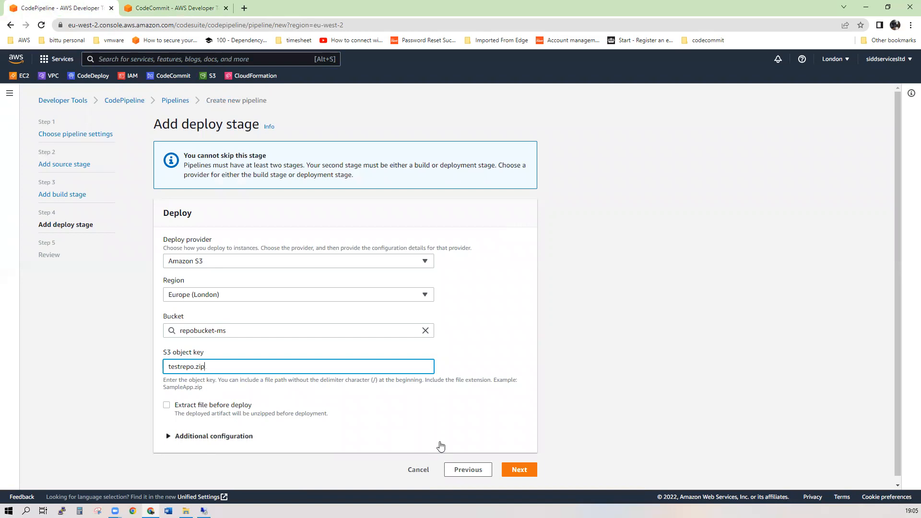
- Review the settings of all stages, create the pipeline repopipeline, and dismiss the creation notice
{"action": "left_click", "coordinate": [520, 471]}
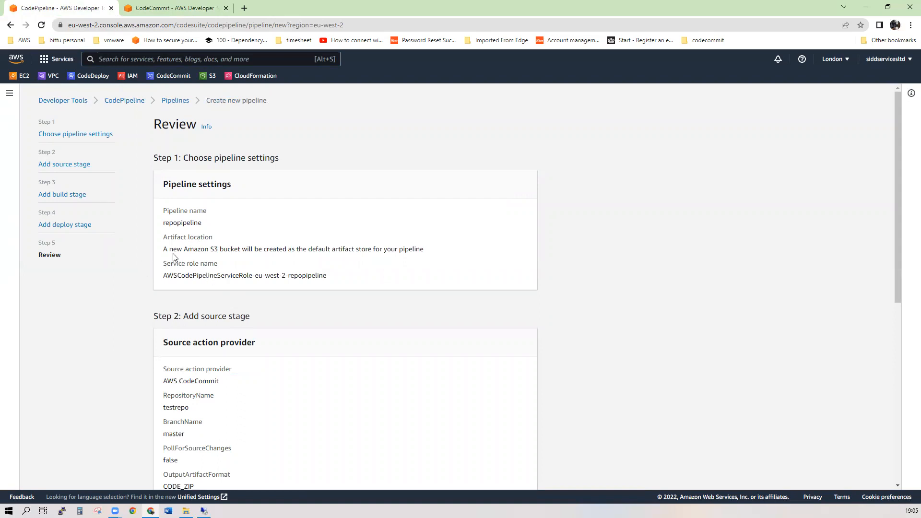
{"action": "scroll", "coordinate": [320, 267], "scroll_direction": "down", "scroll_amount": 1}
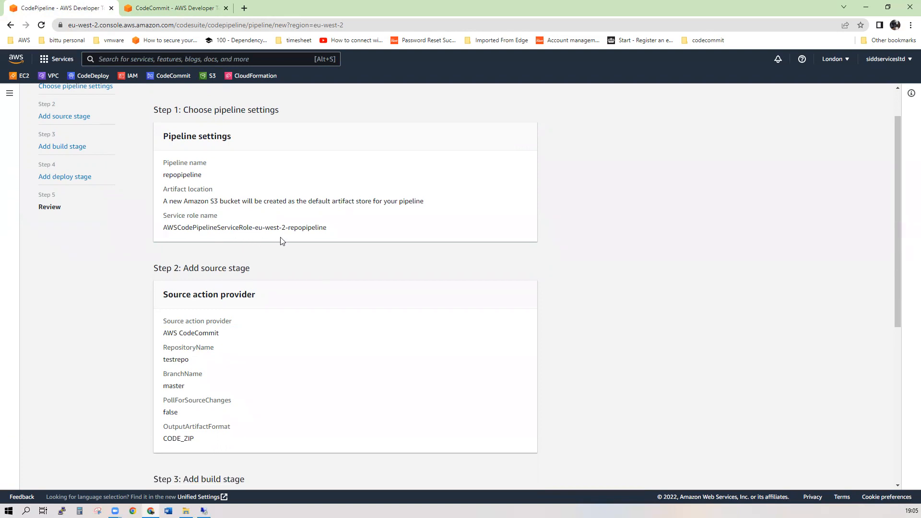
{"action": "scroll", "coordinate": [303, 250], "scroll_direction": "down", "scroll_amount": 1}
{"action": "scroll", "coordinate": [302, 250], "scroll_direction": "down", "scroll_amount": 1}
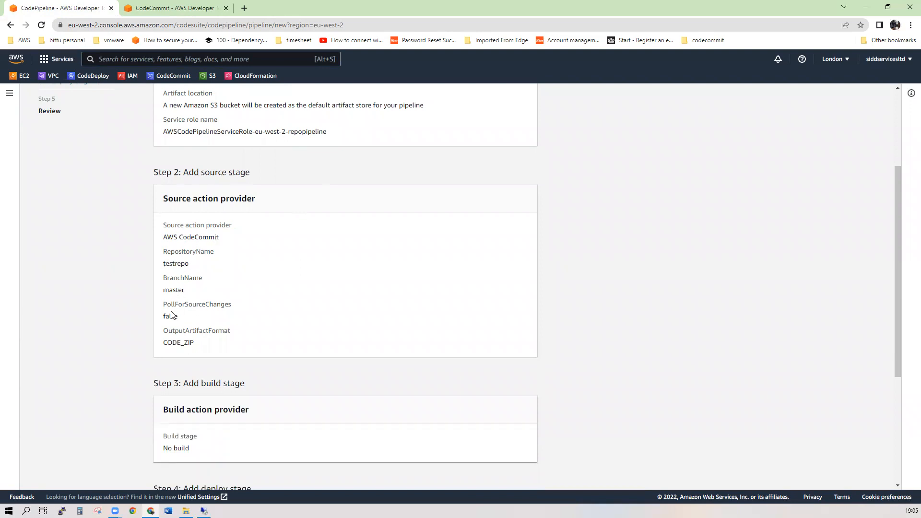
{"action": "scroll", "coordinate": [161, 325], "scroll_direction": "down", "scroll_amount": 2}
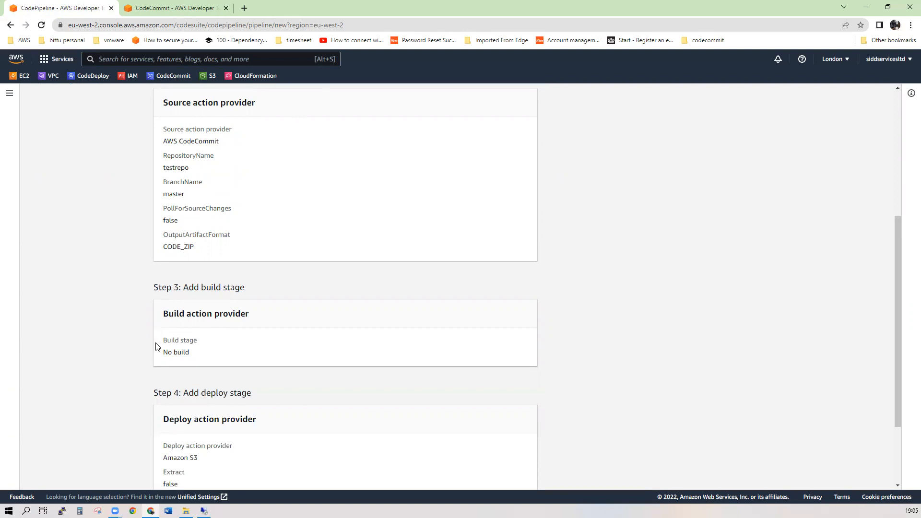
{"action": "scroll", "coordinate": [160, 344], "scroll_direction": "down", "scroll_amount": 1}
{"action": "scroll", "coordinate": [256, 342], "scroll_direction": "down", "scroll_amount": 1}
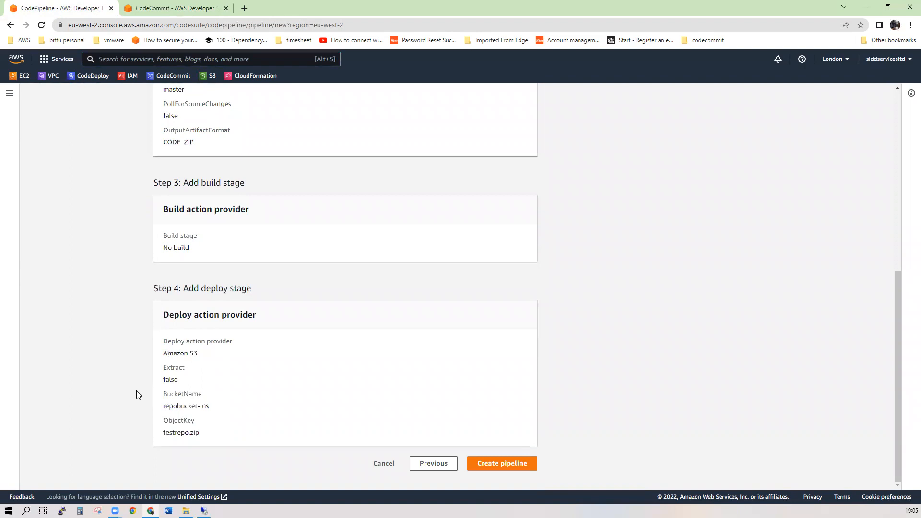
{"action": "left_click", "coordinate": [508, 467]}
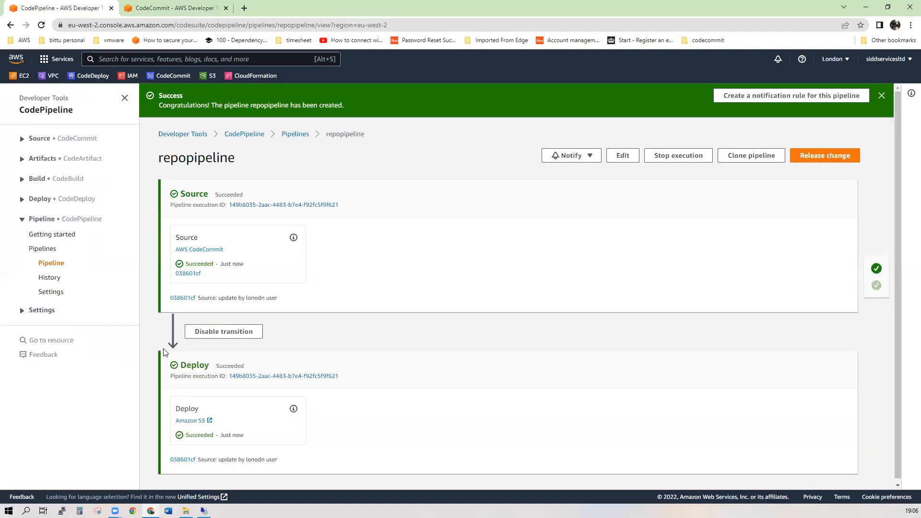
{"action": "scroll", "coordinate": [355, 428], "scroll_direction": "down", "scroll_amount": 1}
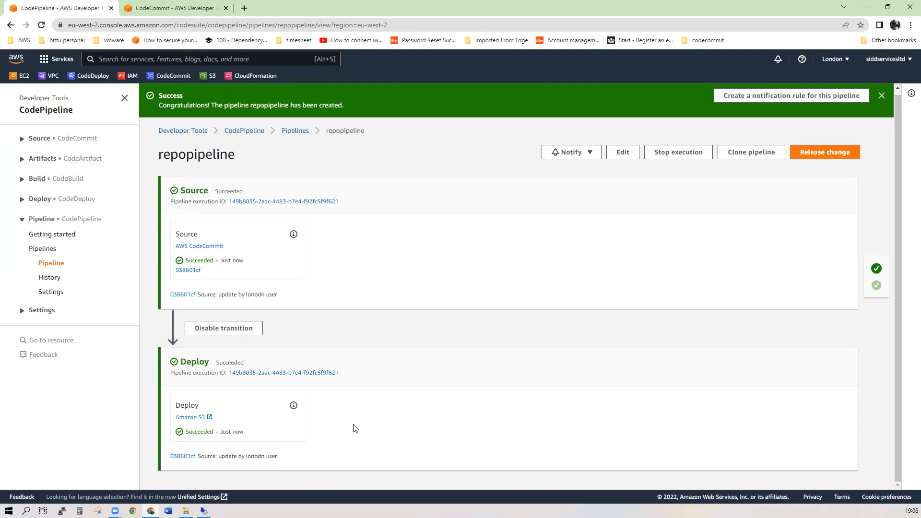
{"action": "left_click", "coordinate": [881, 96]}
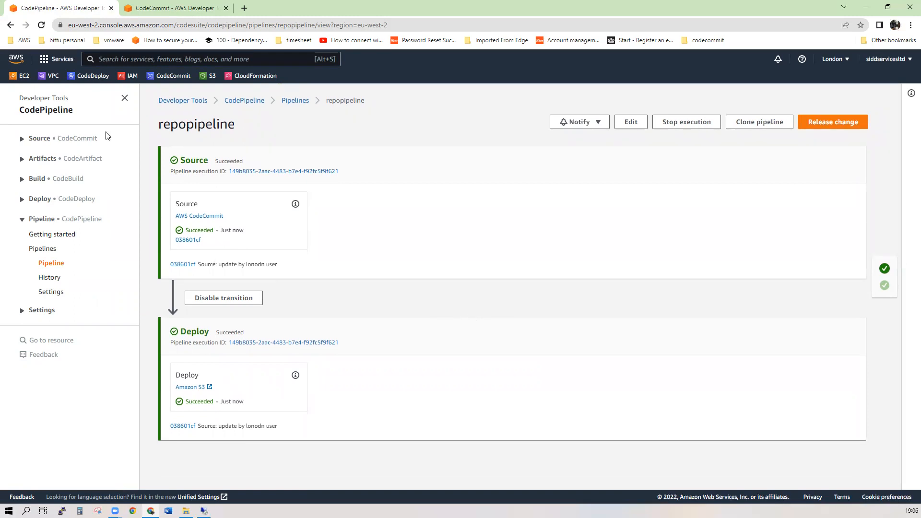
- Open the deployed object testrepo.zip in the S3 bucket repobucket-ms and examine its properties
{"action": "left_click", "coordinate": [211, 79]}
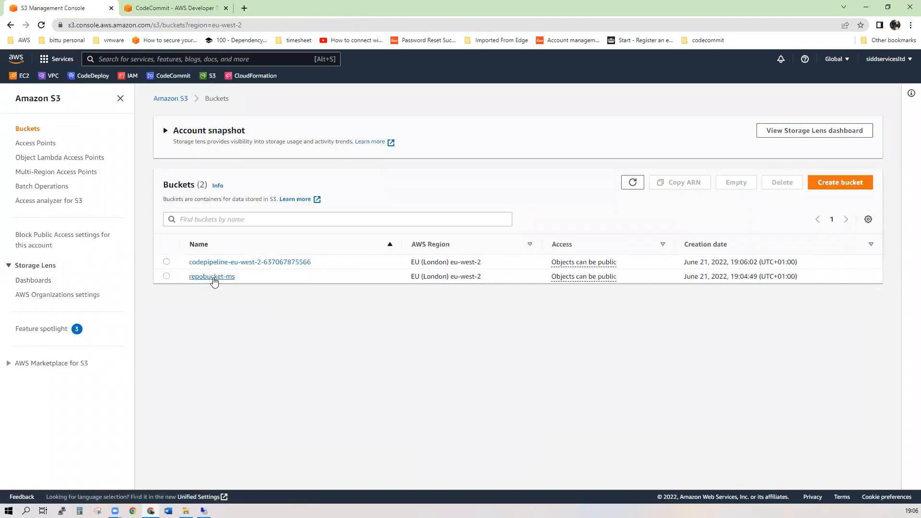
{"action": "left_click", "coordinate": [213, 277]}
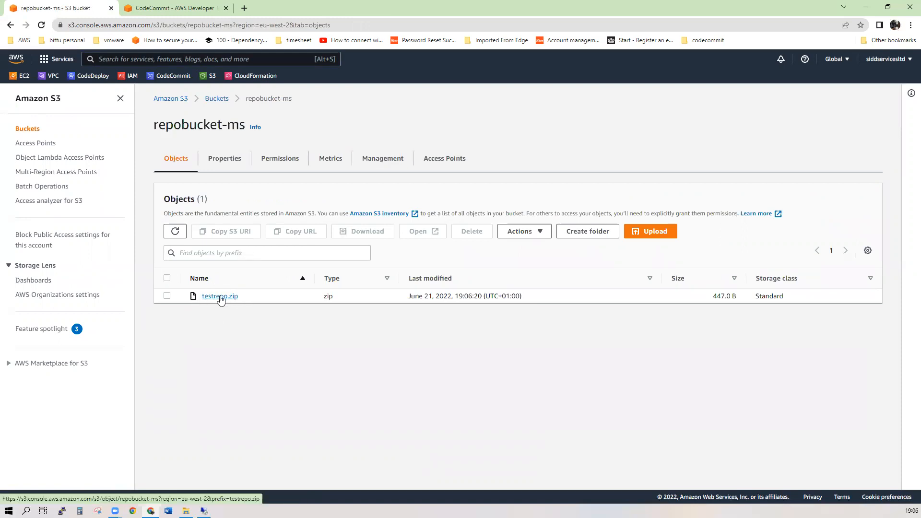
{"action": "left_click", "coordinate": [220, 296]}
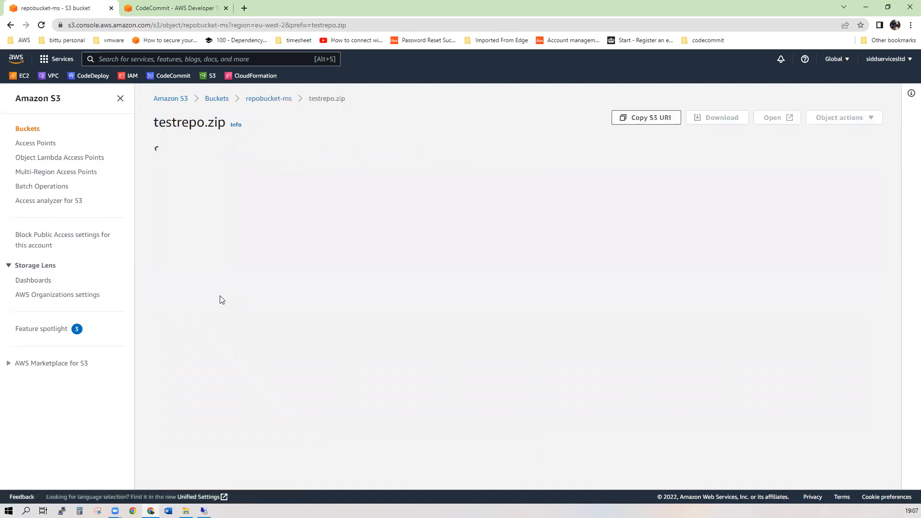
{"action": "scroll", "coordinate": [313, 313], "scroll_direction": "down", "scroll_amount": 15}
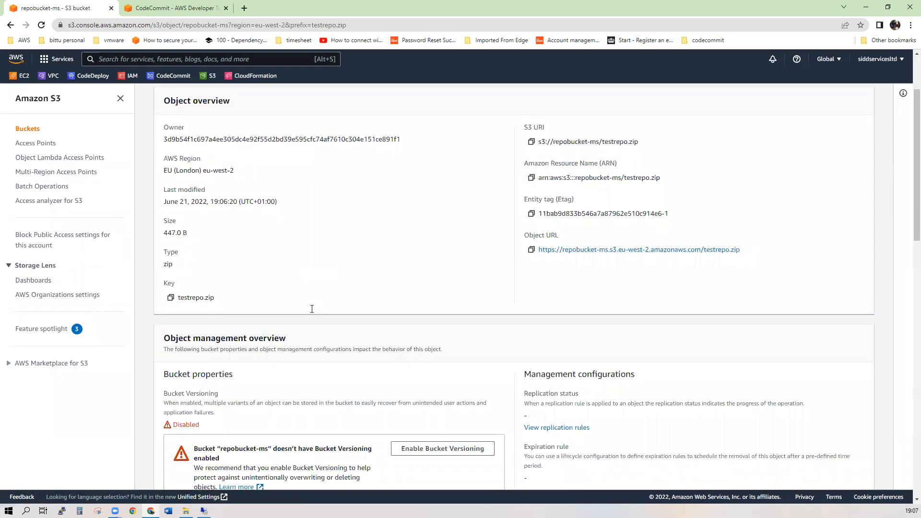
{"action": "scroll", "coordinate": [312, 310], "scroll_direction": "up", "scroll_amount": 12}
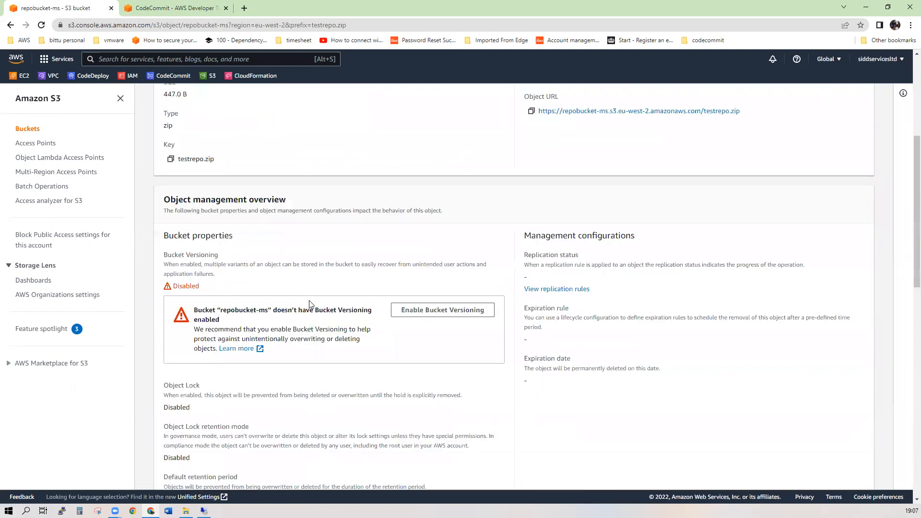
{"action": "scroll", "coordinate": [309, 304], "scroll_direction": "up", "scroll_amount": 5}
- Download testrepo.zip, show it in its download folder, and open the archive to inspect its files
{"action": "left_click", "coordinate": [709, 118]}
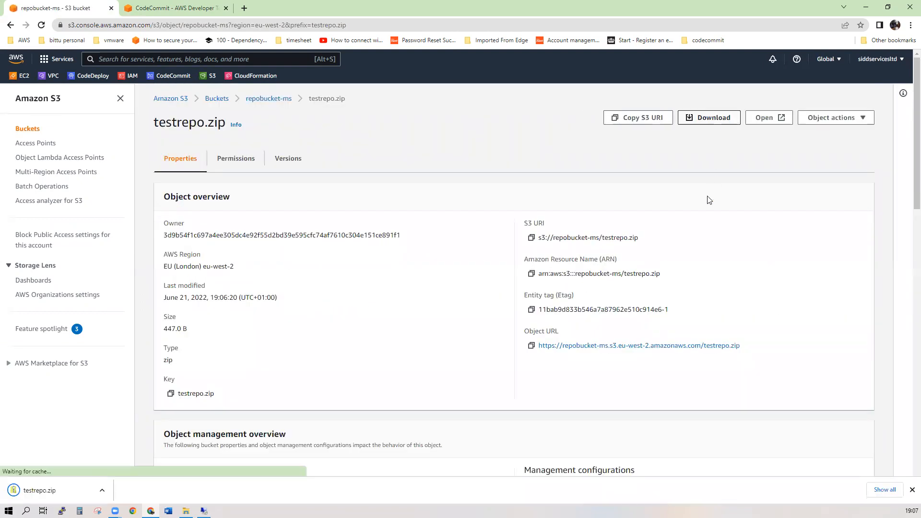
{"action": "left_click", "coordinate": [102, 489]}
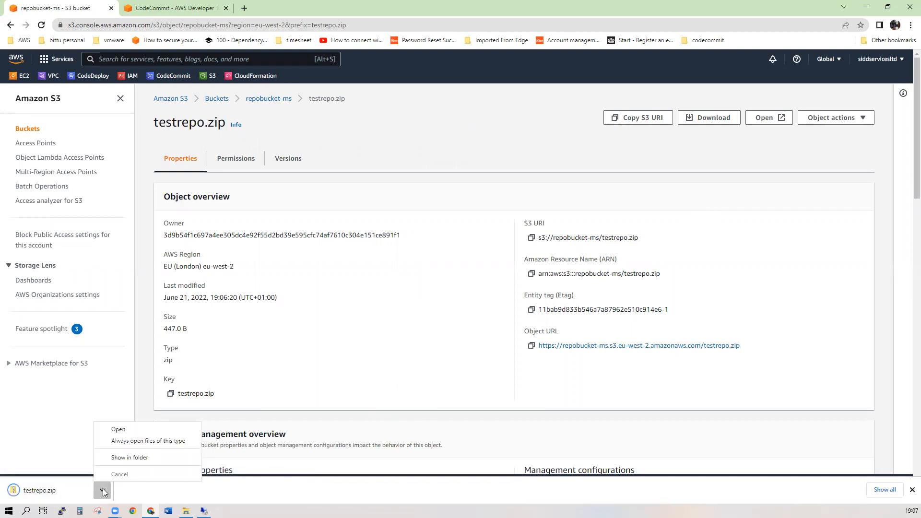
{"action": "left_click", "coordinate": [139, 458]}
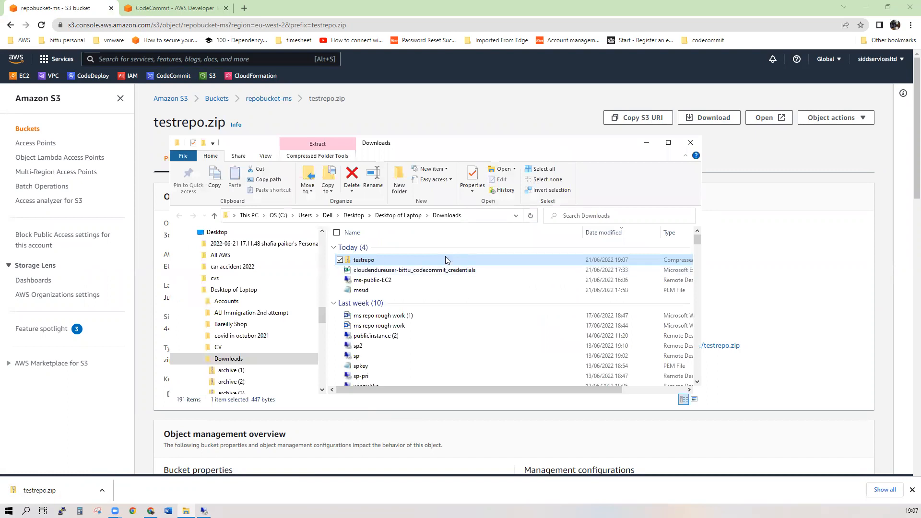
{"action": "double_click", "coordinate": [445, 260]}
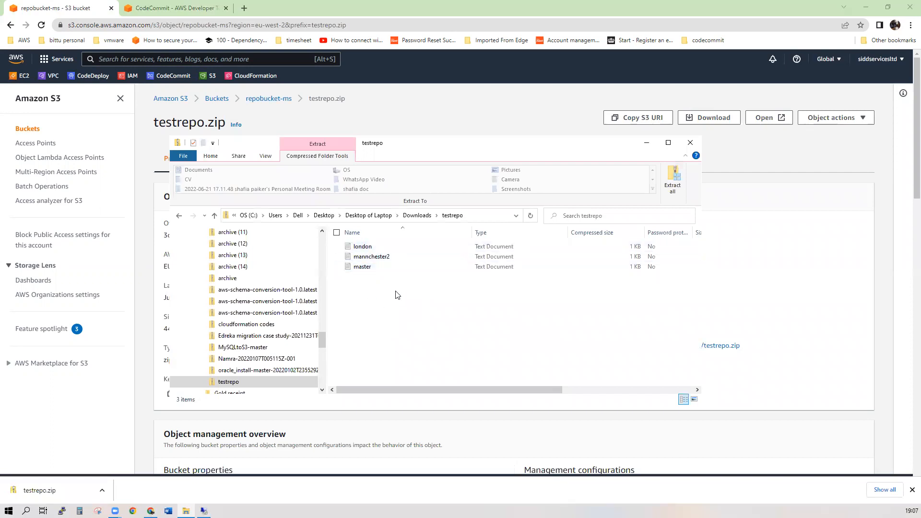
- Open testrepo in CodeCommit, compare its master branch files with those in the downloaded archive, and close the archive window
{"action": "left_click", "coordinate": [475, 105]}
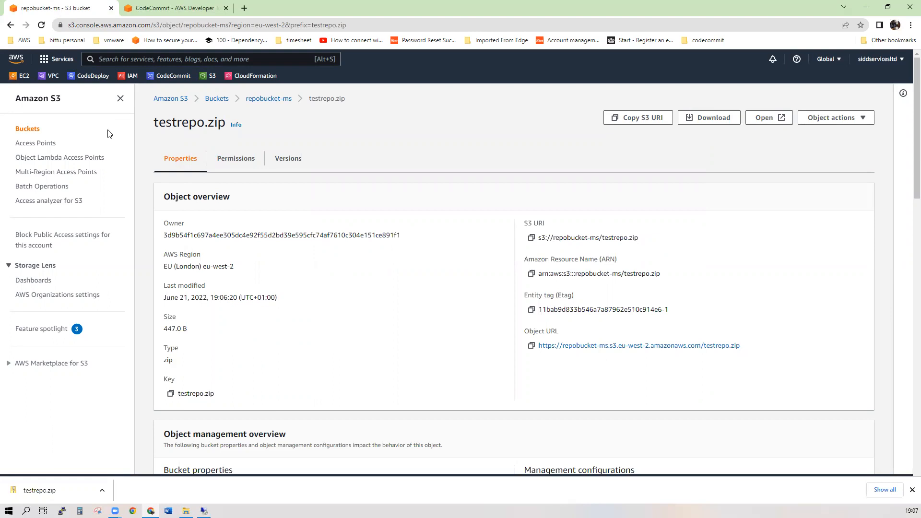
{"action": "left_click", "coordinate": [169, 81]}
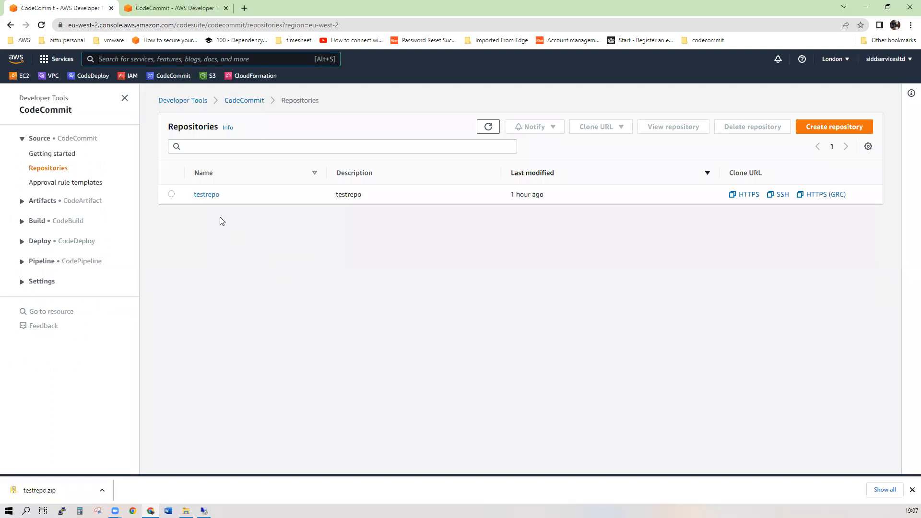
{"action": "left_click", "coordinate": [209, 195]}
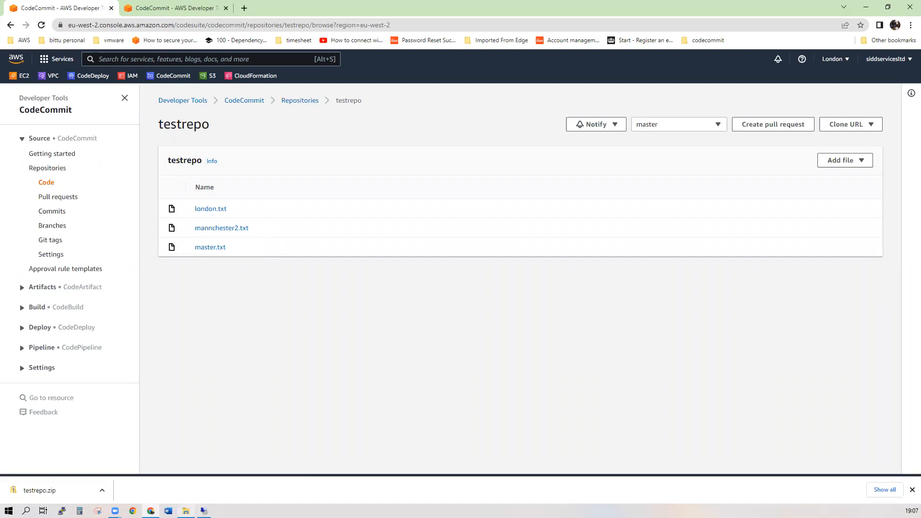
{"action": "left_click", "coordinate": [186, 511]}
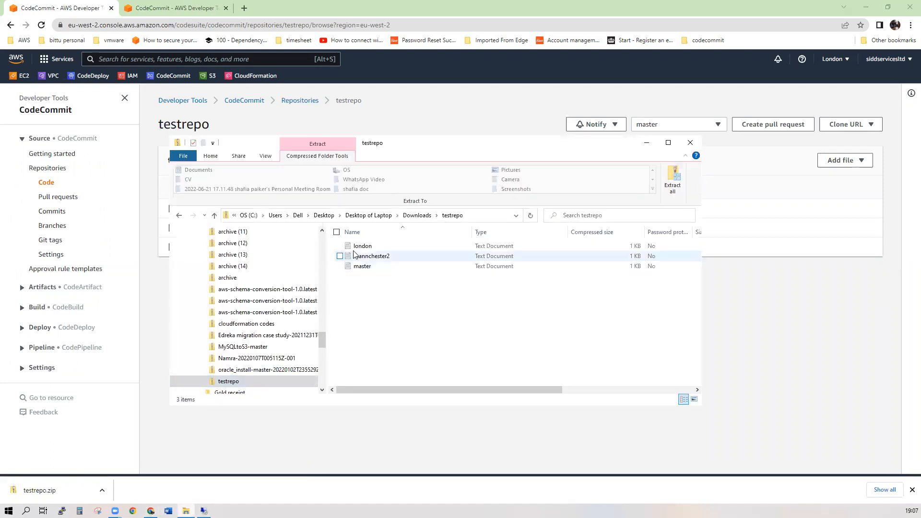
{"action": "left_click", "coordinate": [695, 144]}
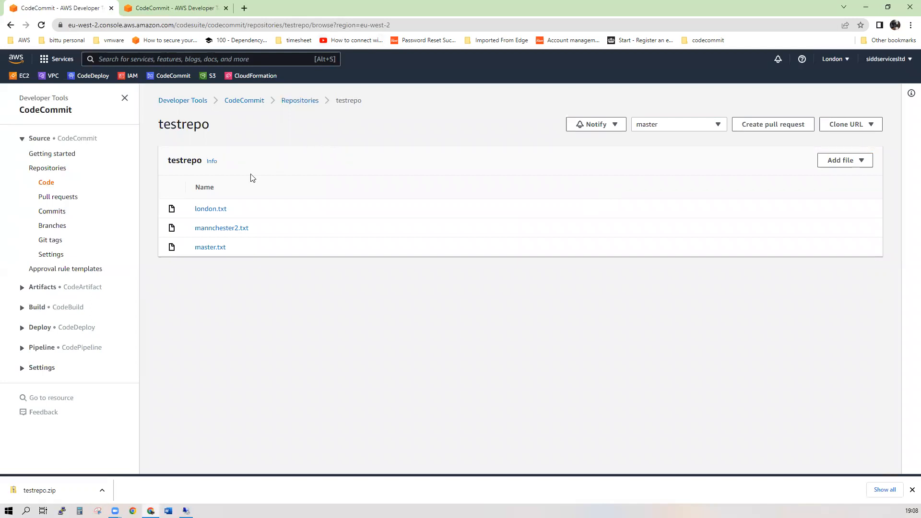
- Examine the commit history of testrepo for the master, london and manchester branches in turn
{"action": "left_click", "coordinate": [61, 212]}
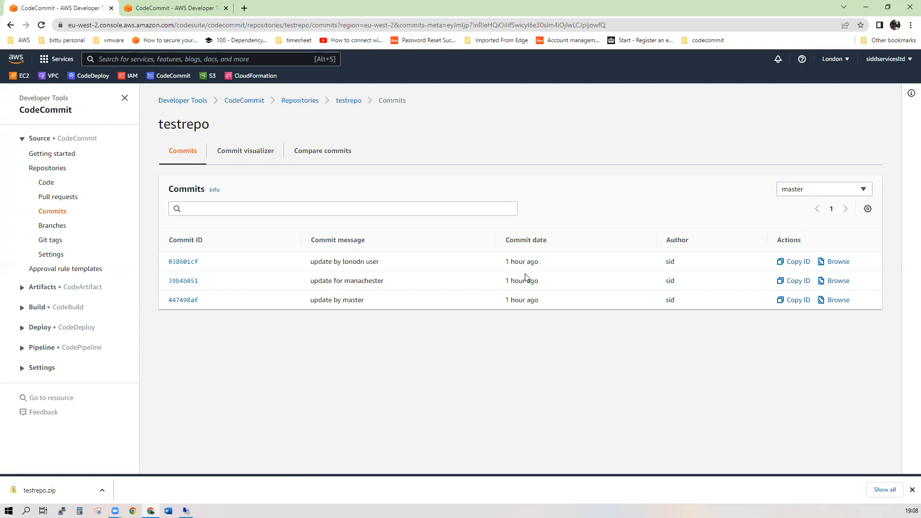
{"action": "left_click", "coordinate": [814, 193]}
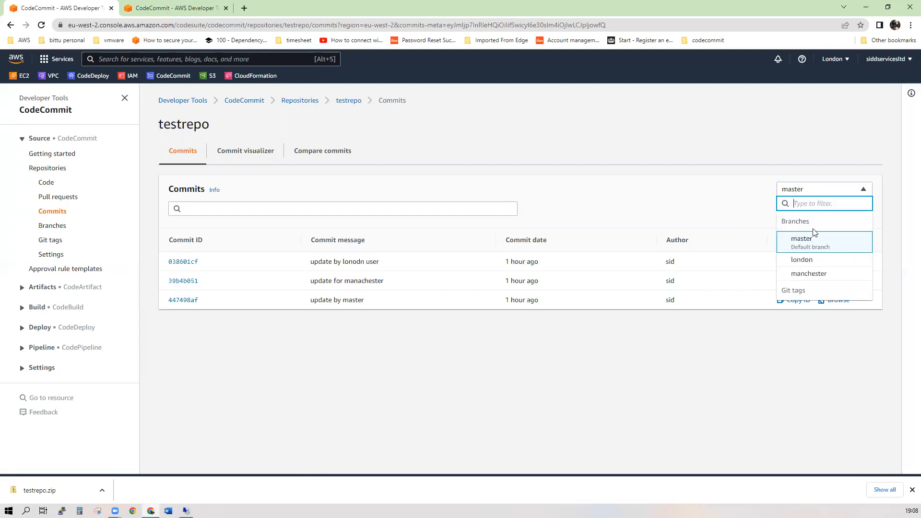
{"action": "left_click", "coordinate": [808, 261]}
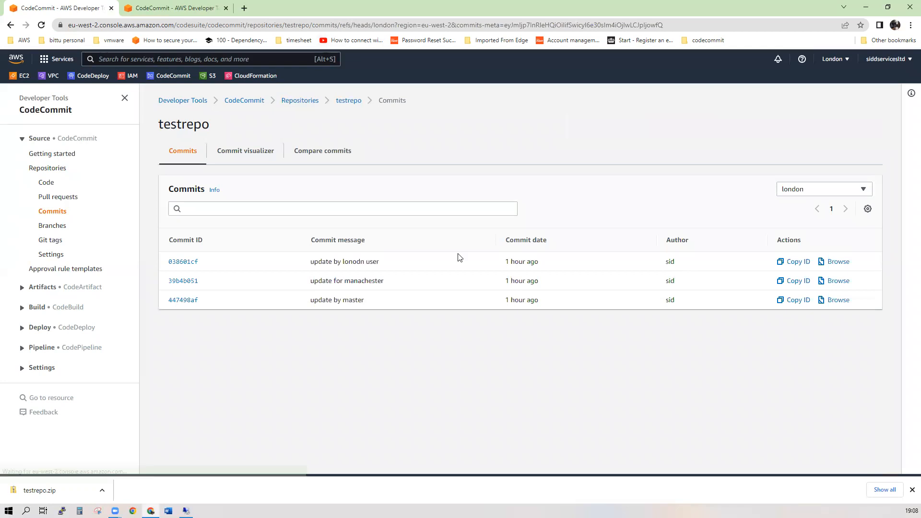
{"action": "left_click", "coordinate": [828, 194]}
{"action": "left_click", "coordinate": [809, 273]}
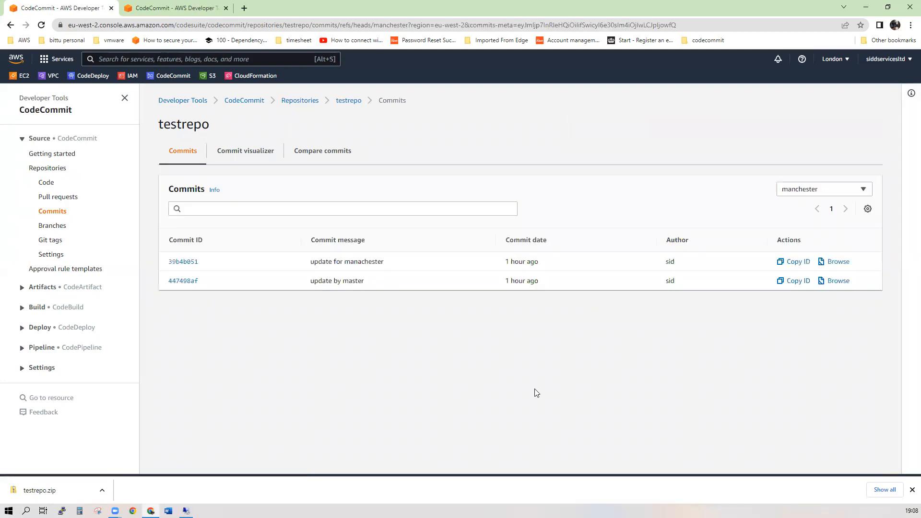